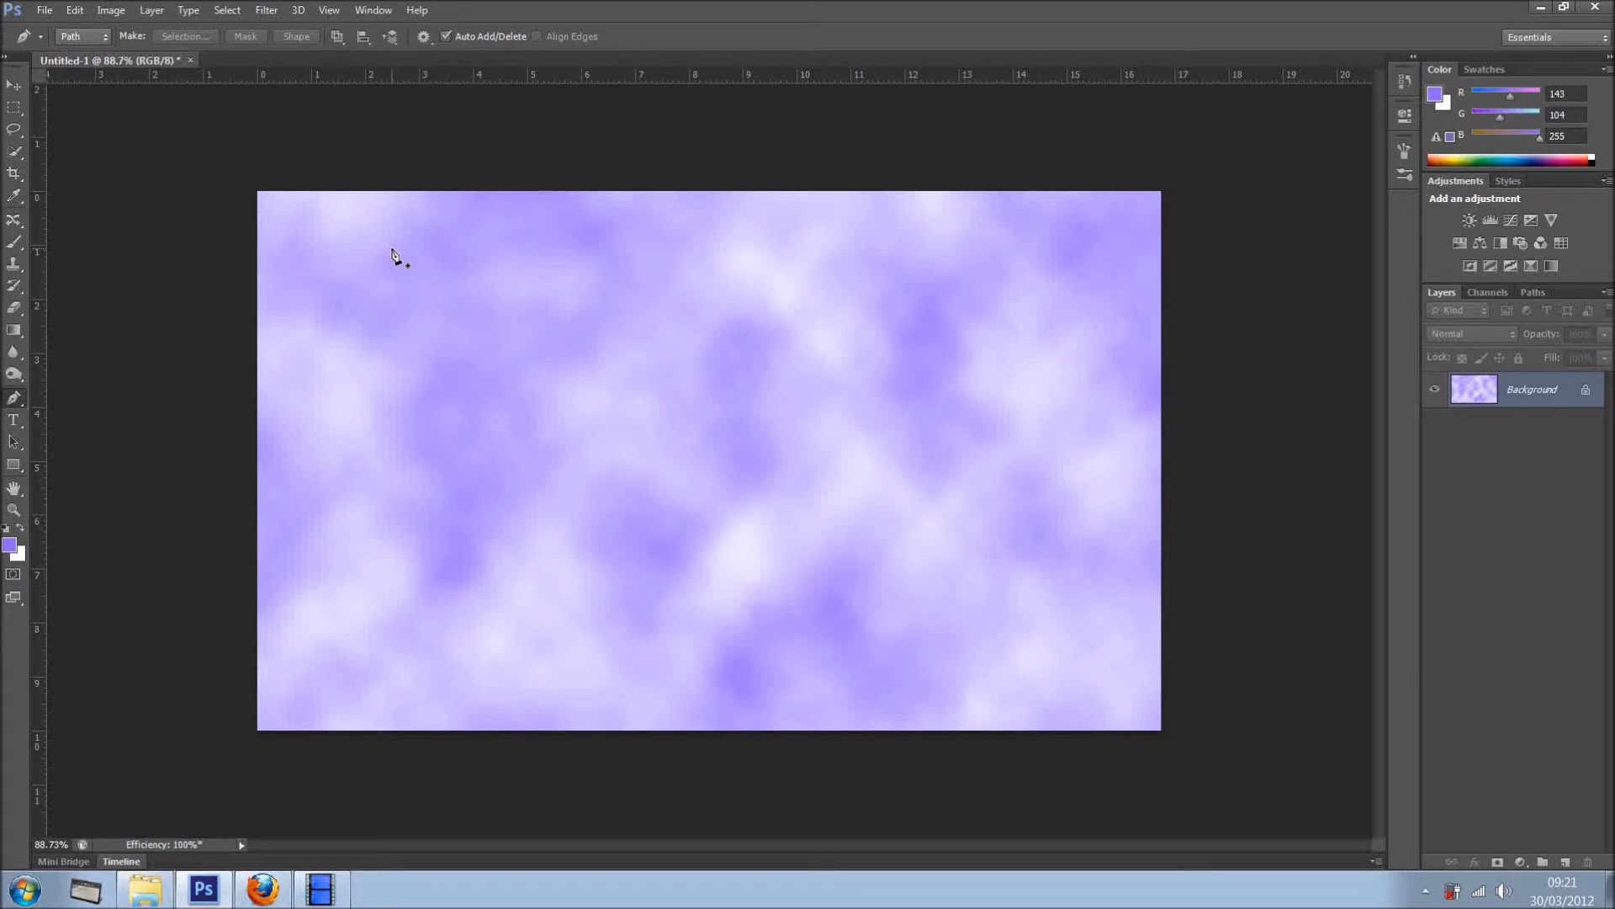
- Draw one open zigzag path of near-horizontal lines with the Pen tool, working from the canvas's upper-left corner down to its lower-right corner
click(285, 217)
drag(1119, 212, 1119, 234)
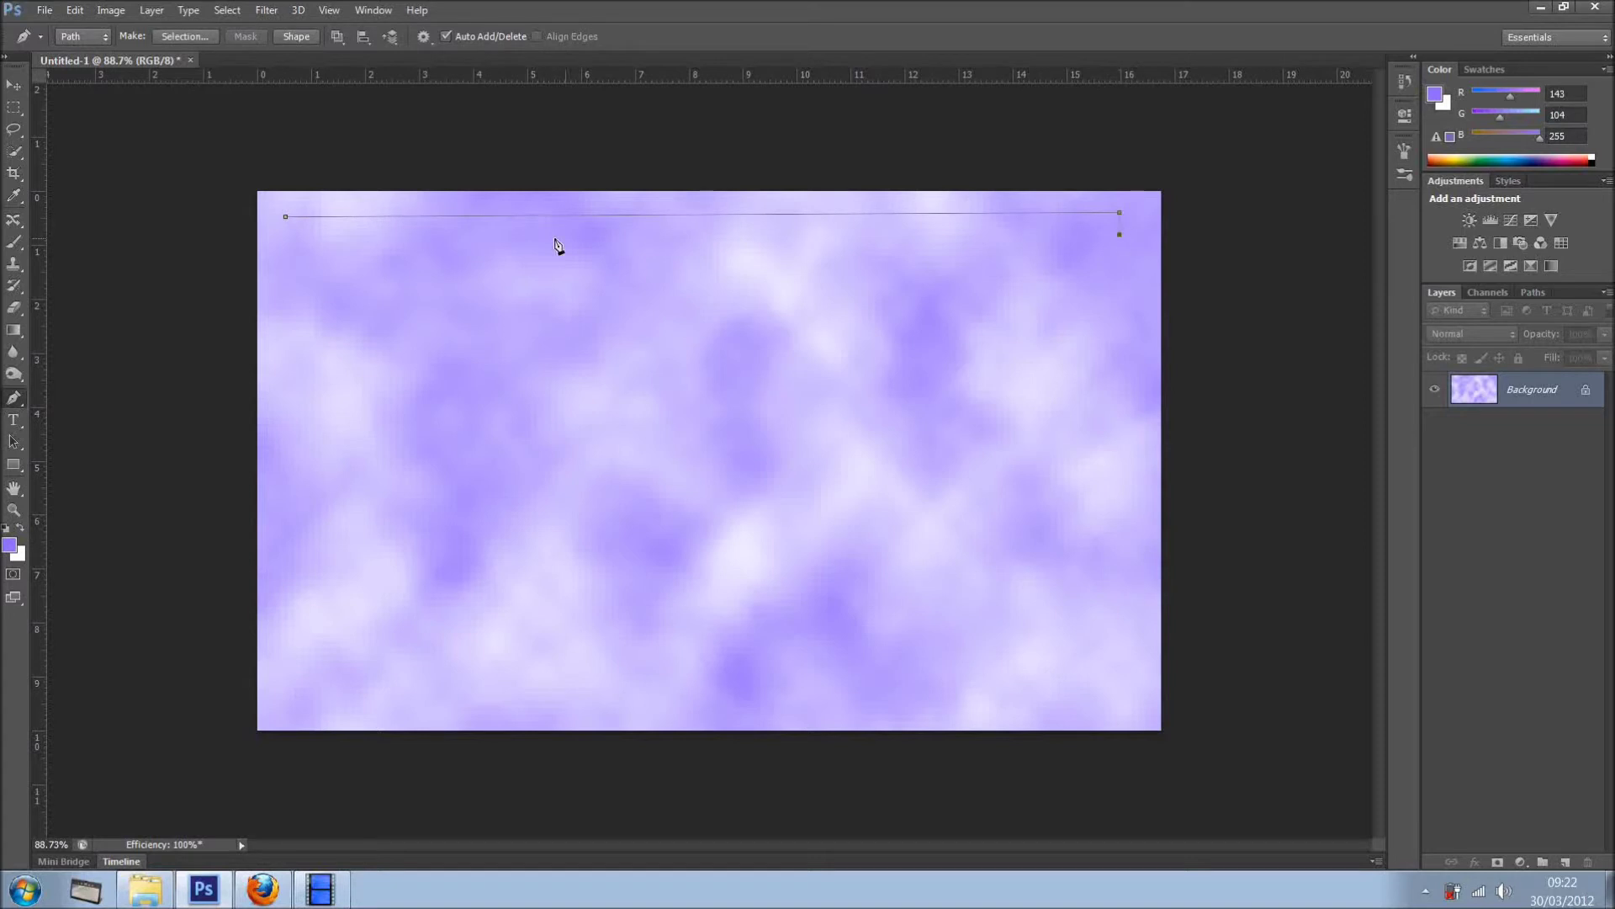
drag(284, 244, 284, 283)
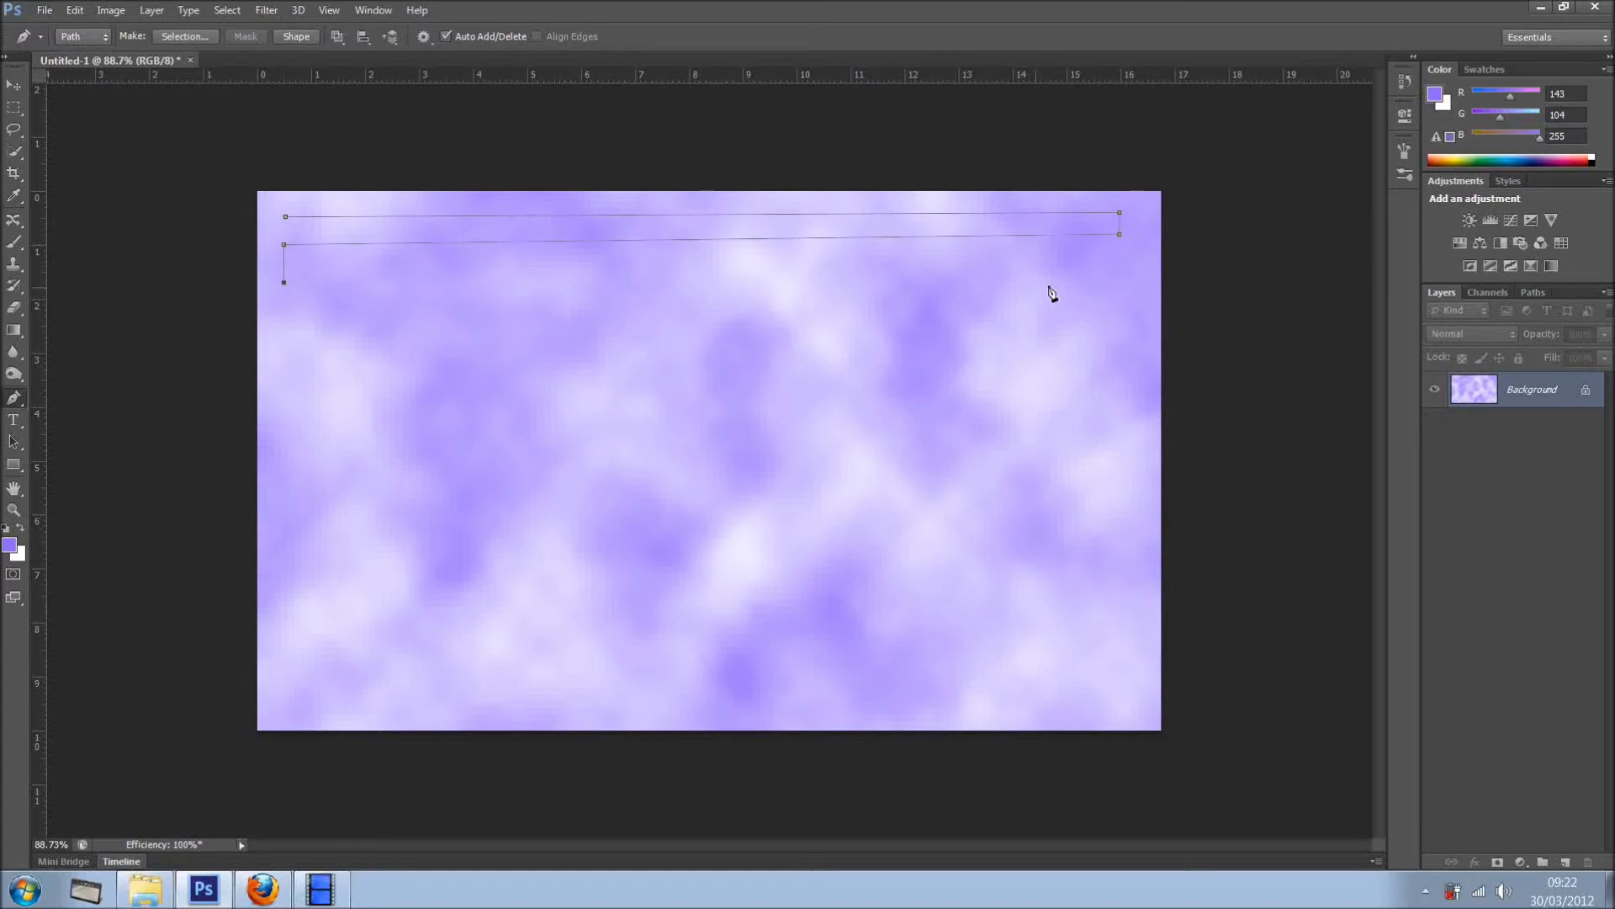
drag(1119, 257, 1118, 294)
click(281, 311)
drag(290, 341, 277, 338)
click(1126, 324)
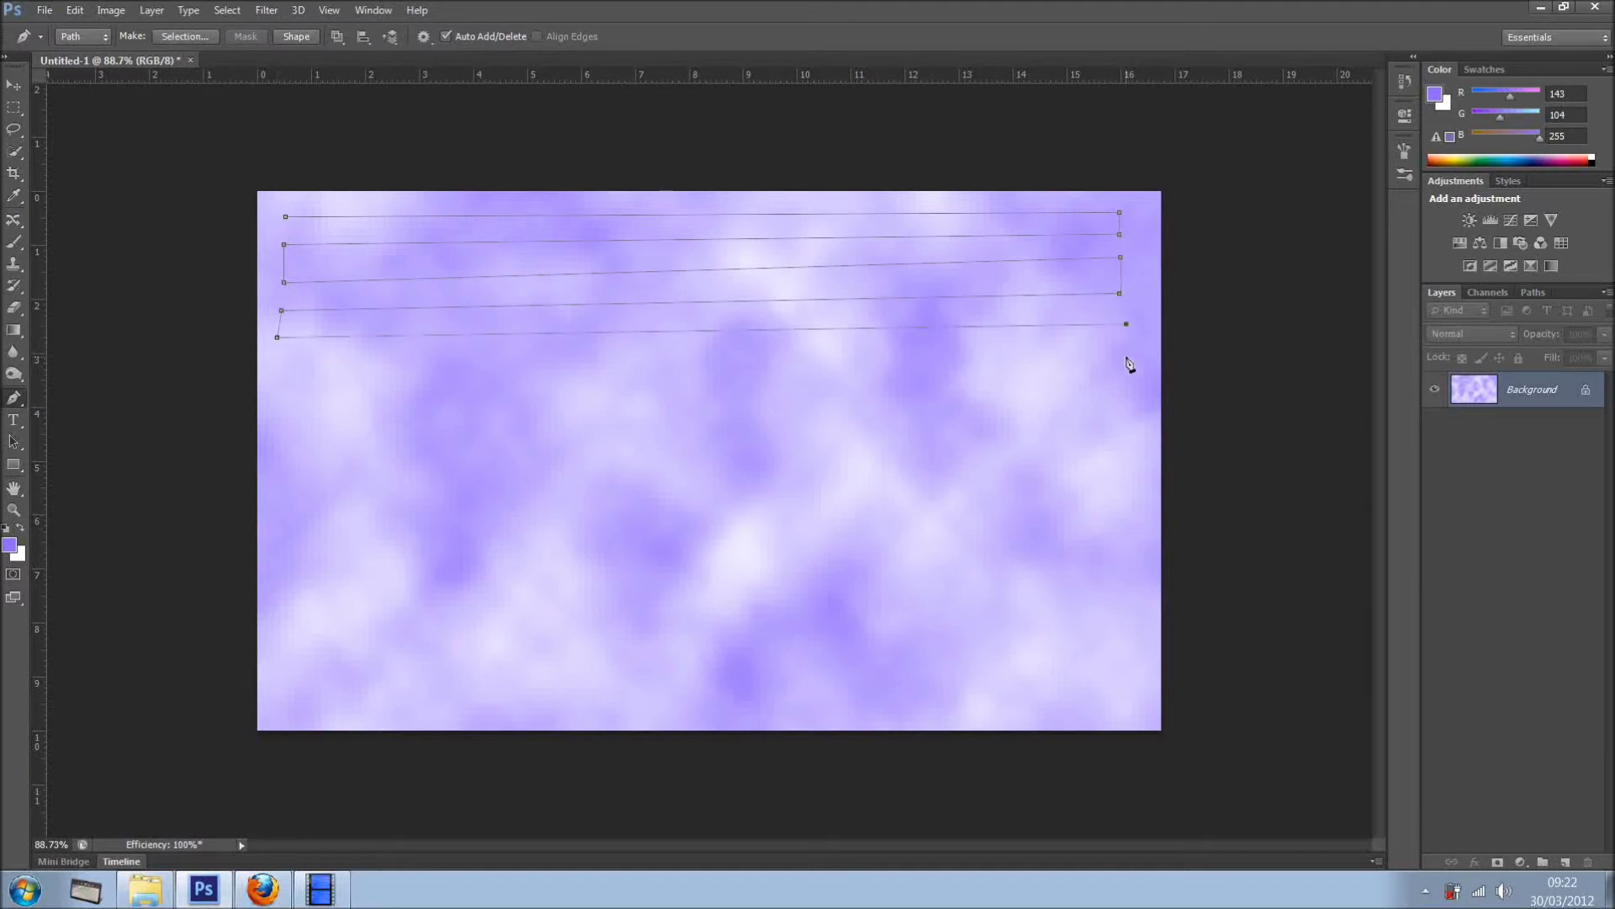
click(1126, 364)
click(278, 369)
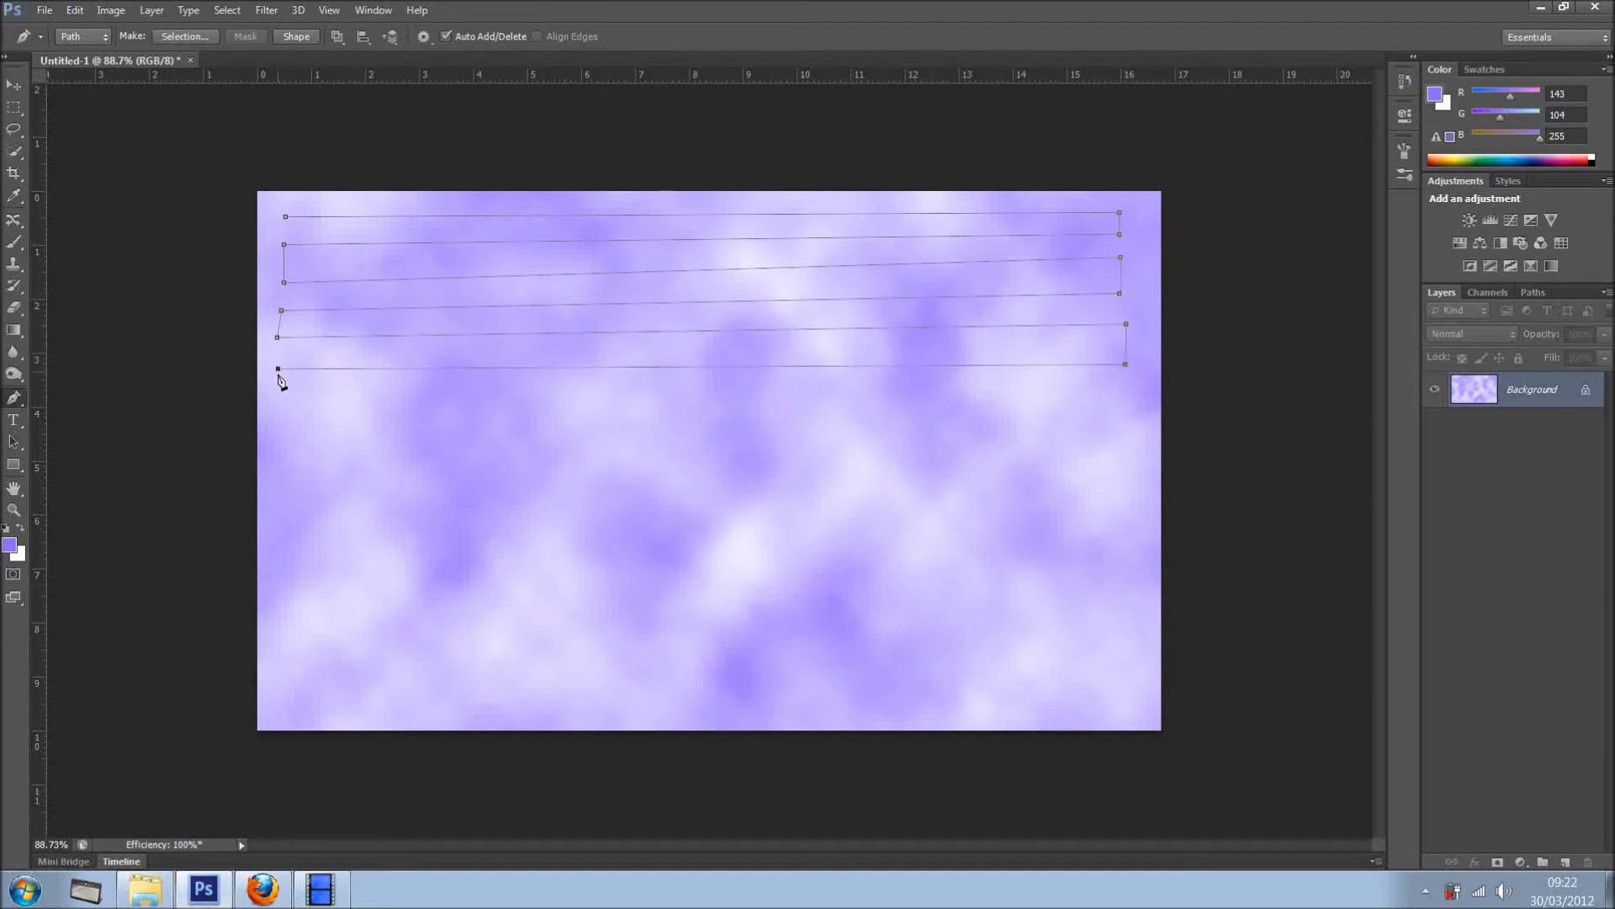
click(276, 409)
click(1131, 405)
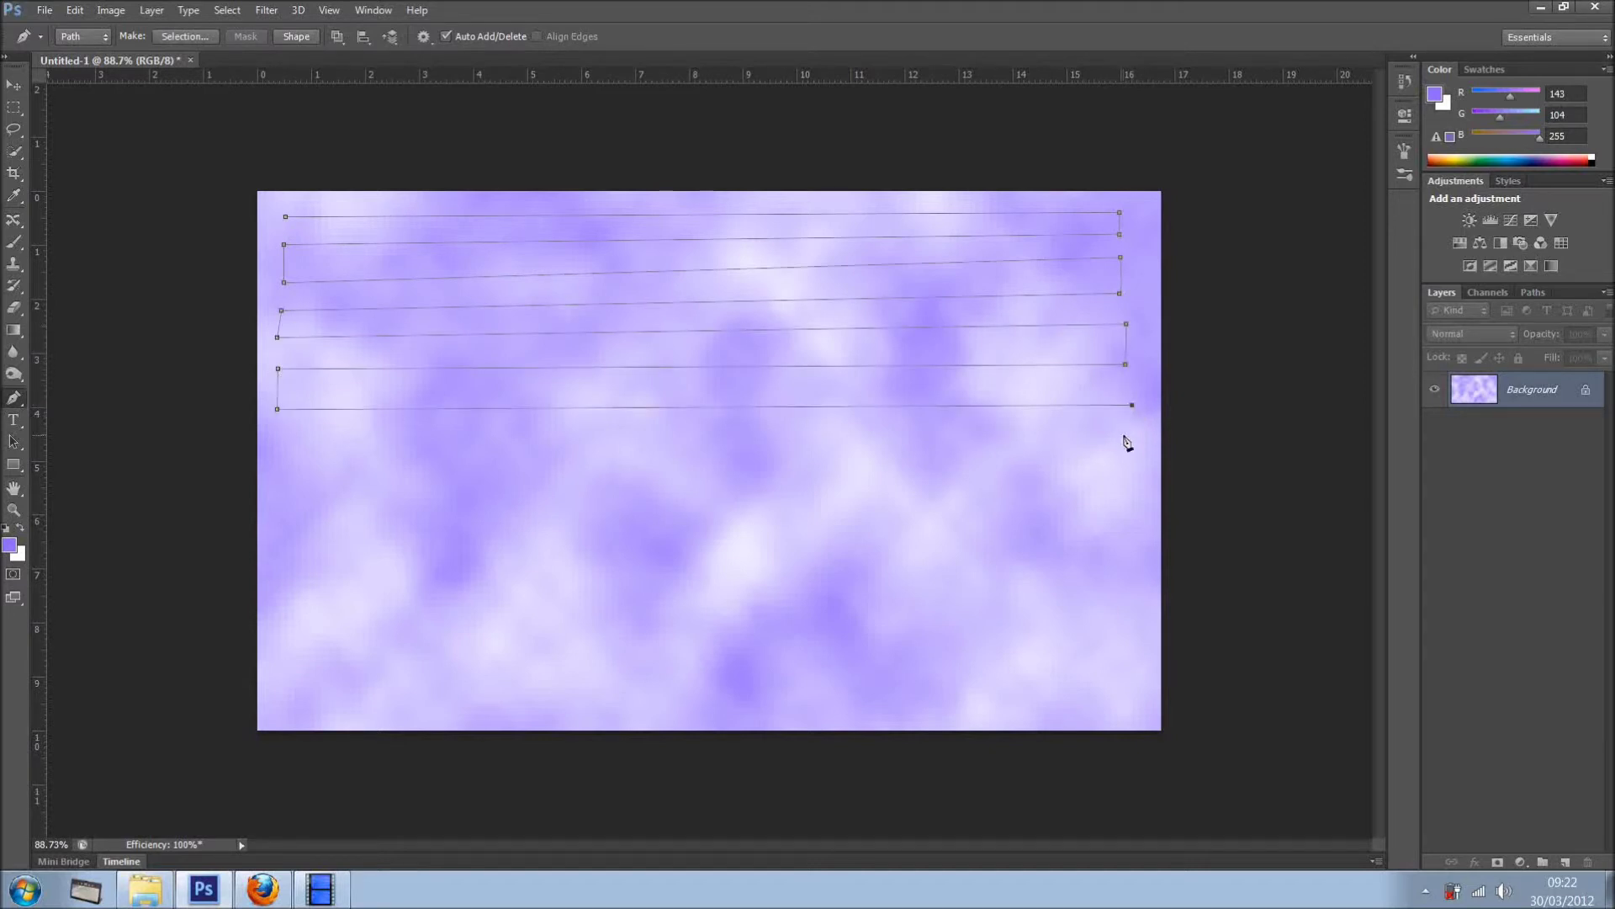
click(1125, 442)
click(281, 450)
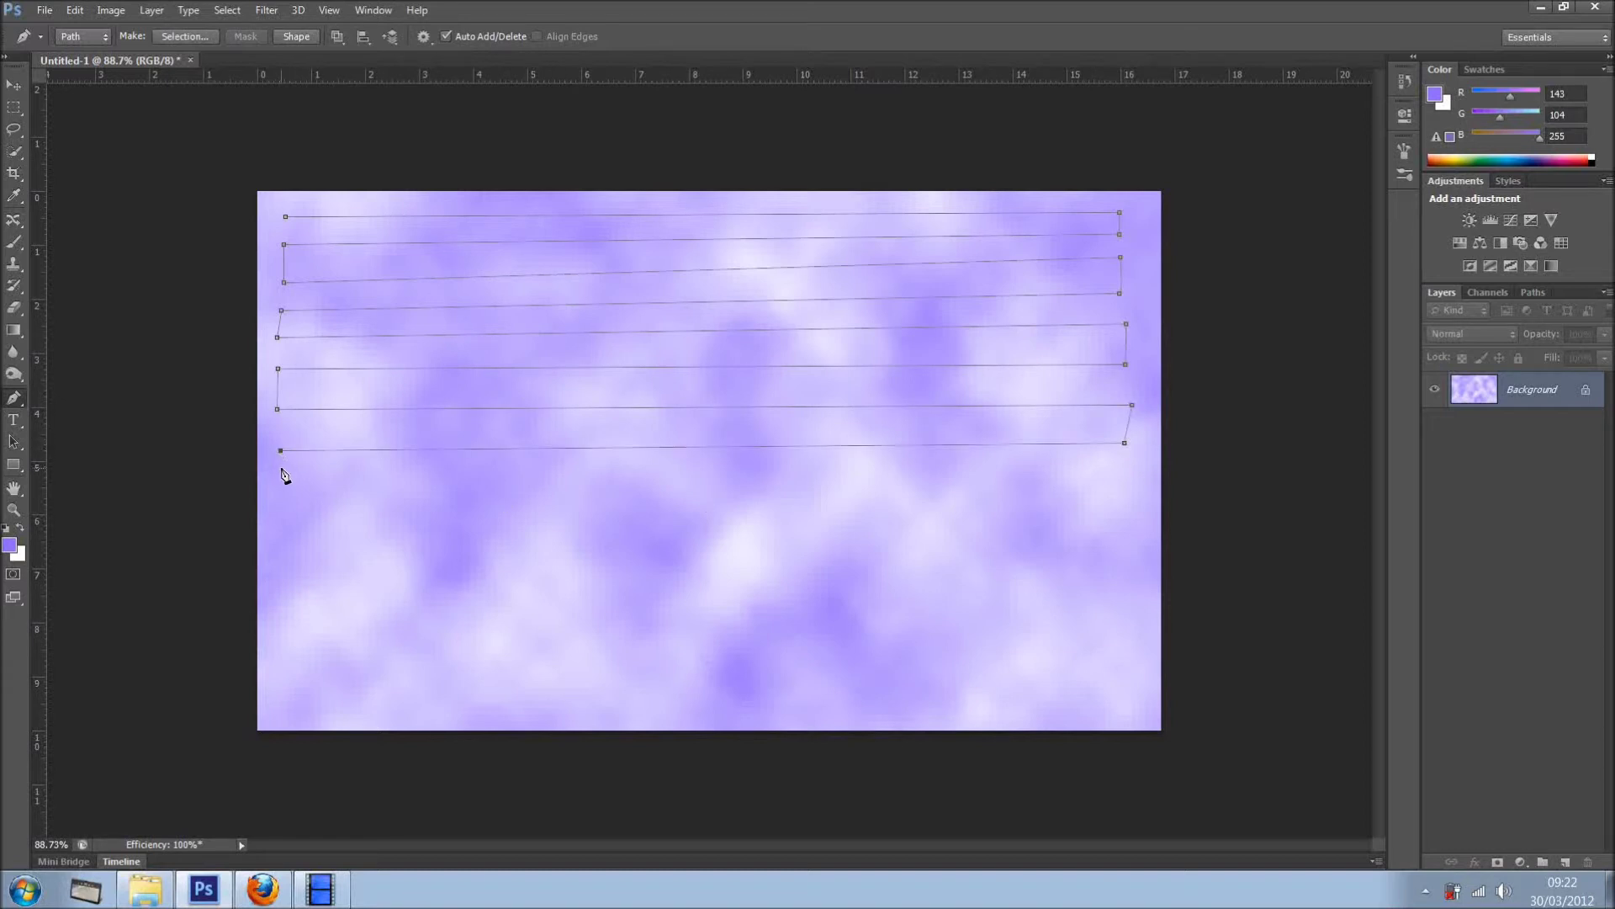
click(281, 468)
click(1125, 468)
click(1125, 505)
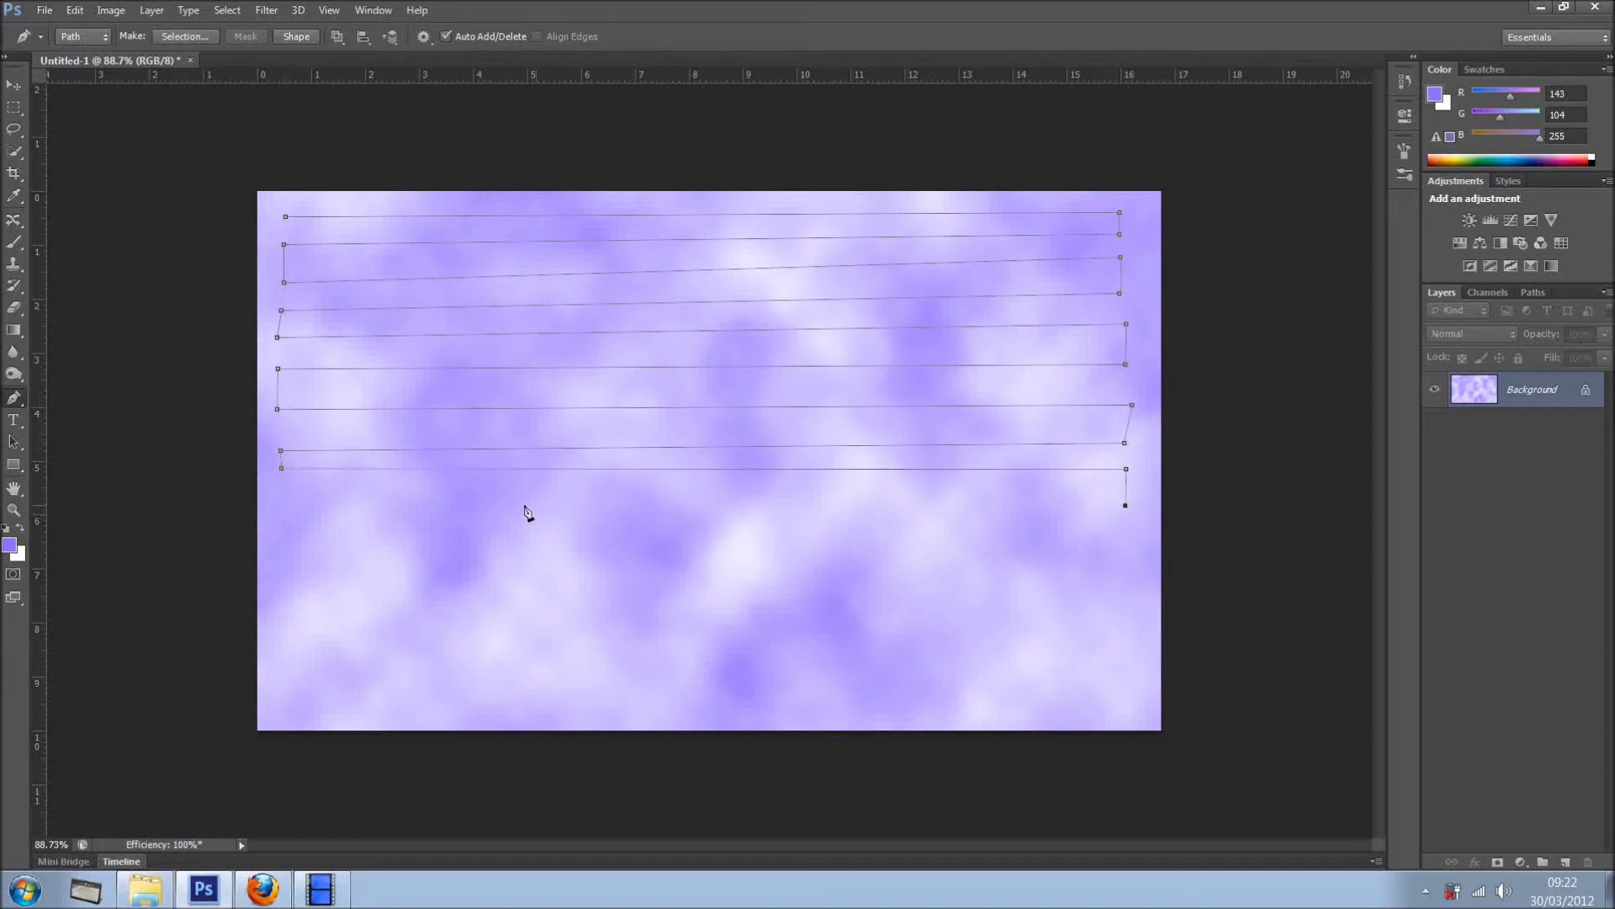
click(281, 500)
click(282, 529)
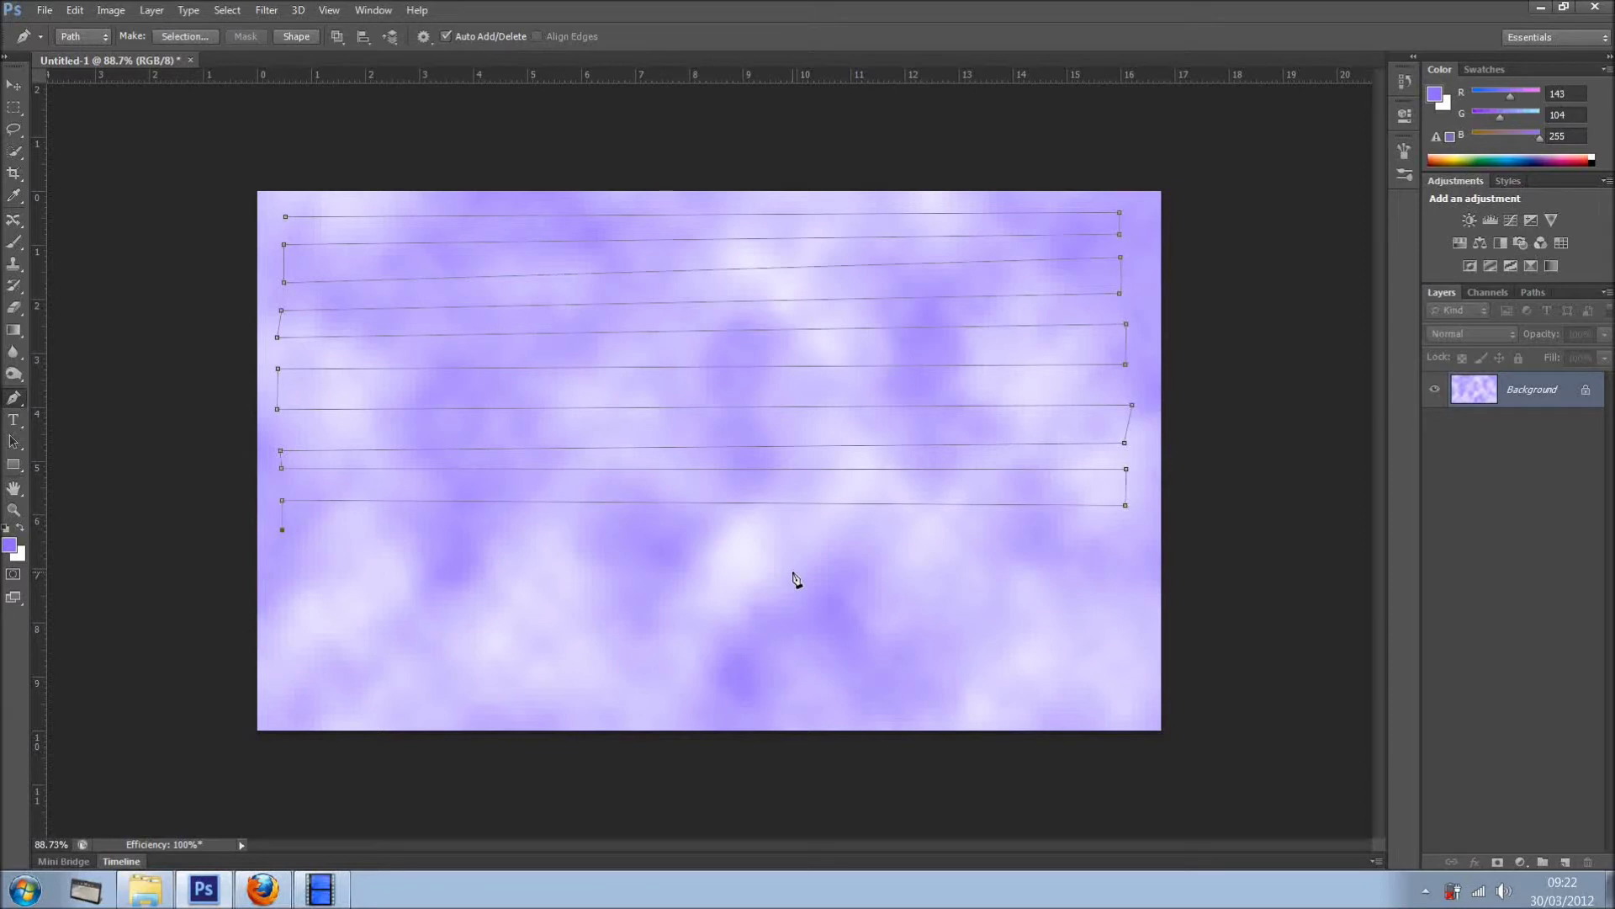
click(1114, 529)
click(1121, 556)
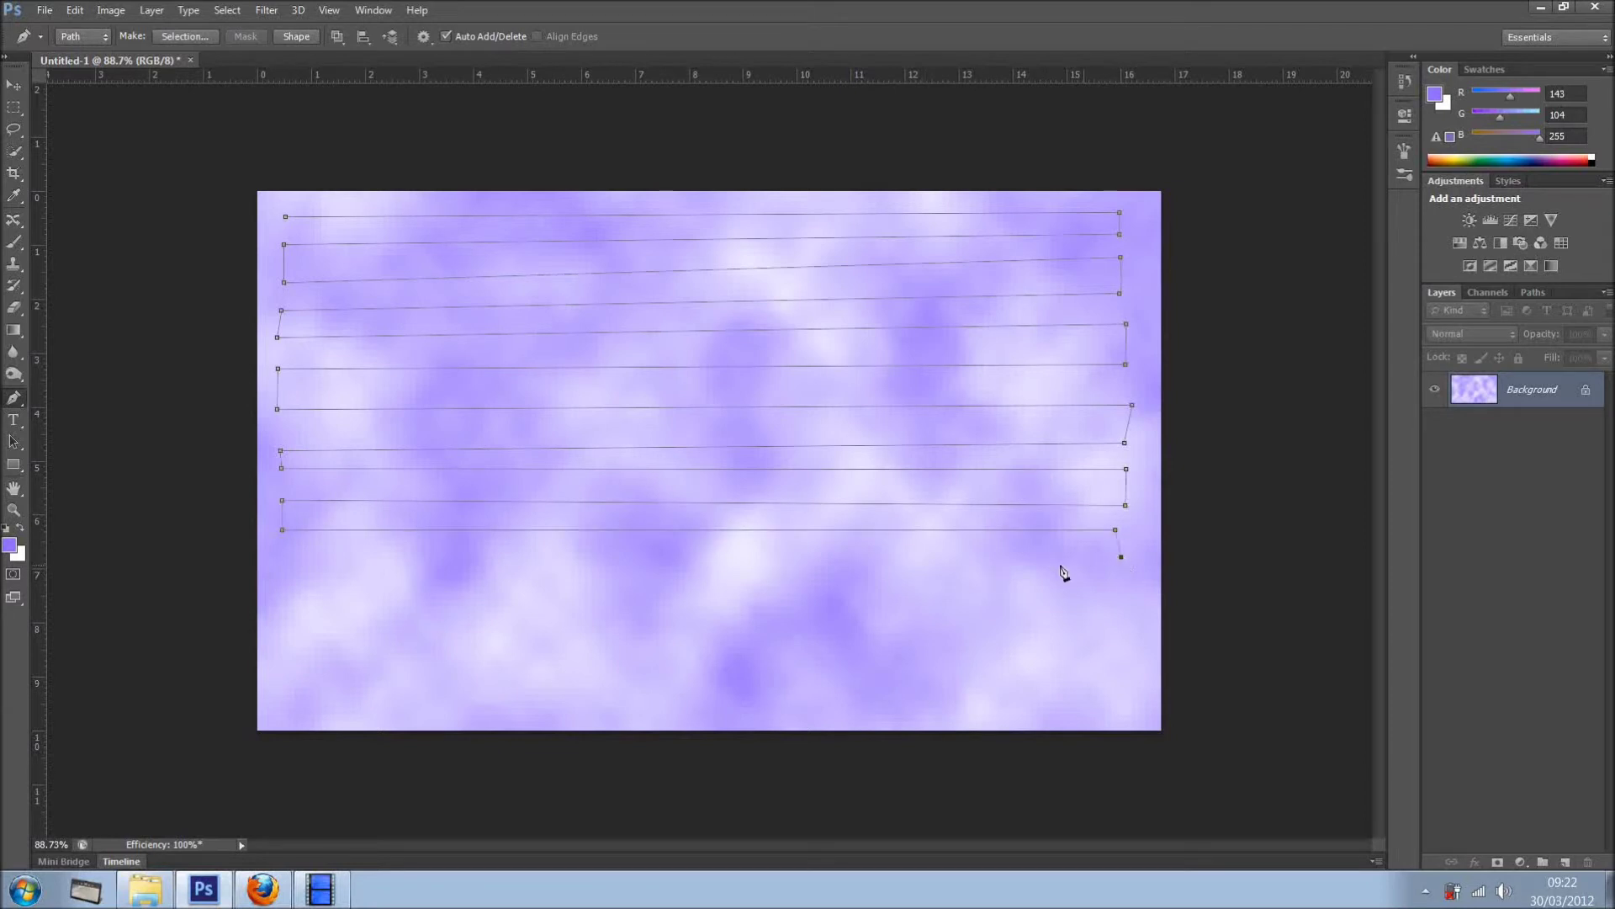
click(277, 561)
click(280, 591)
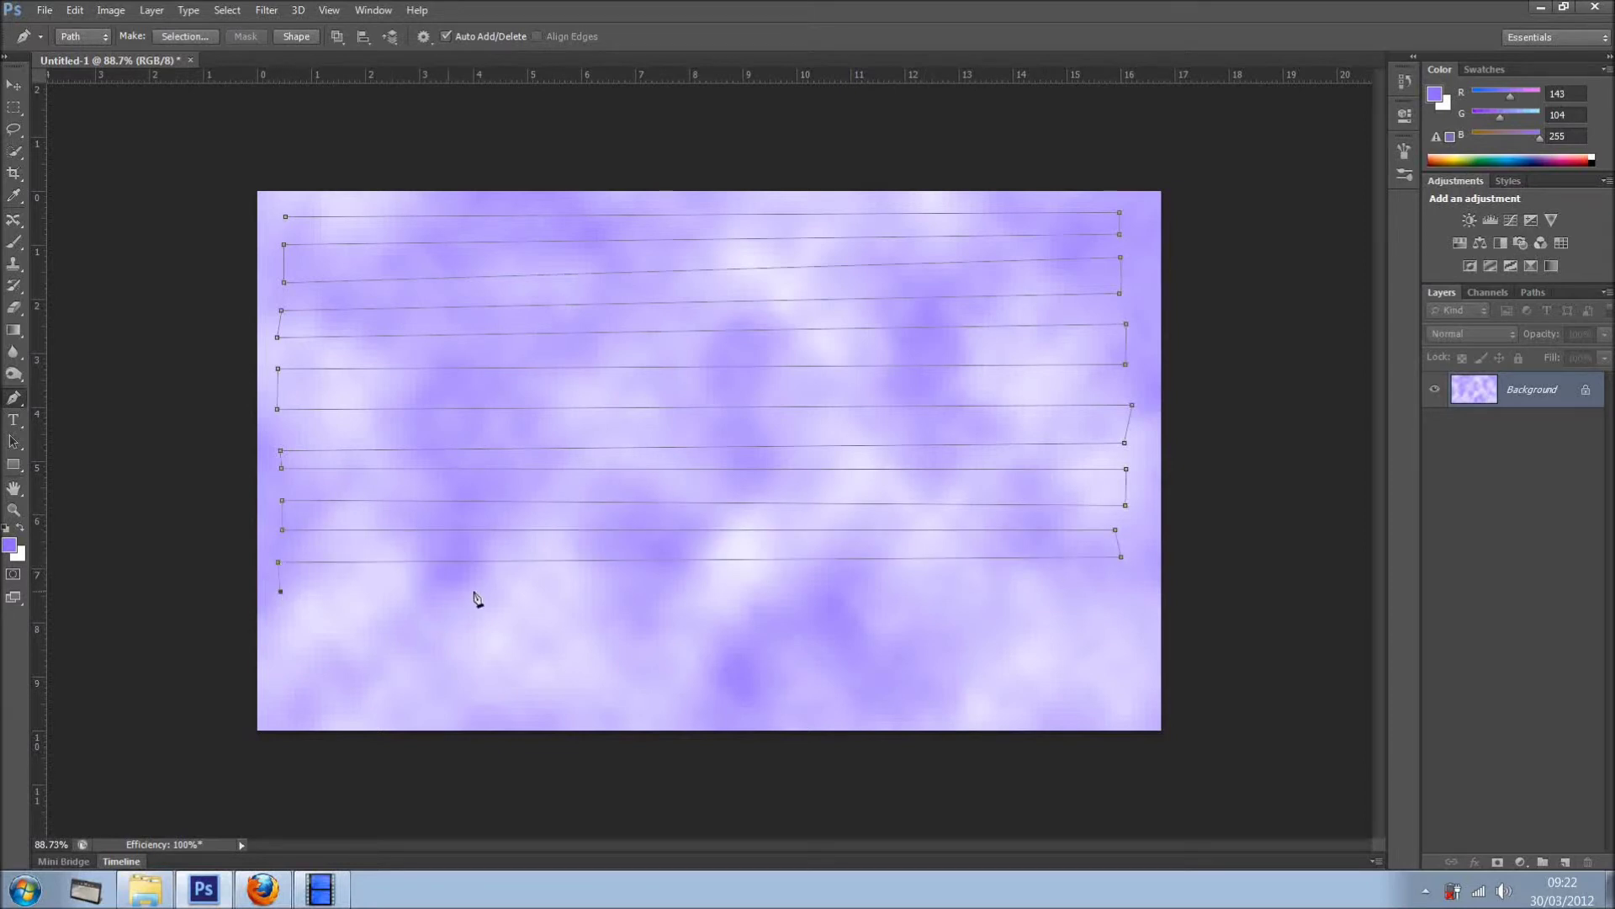
click(1126, 588)
click(1126, 623)
click(277, 624)
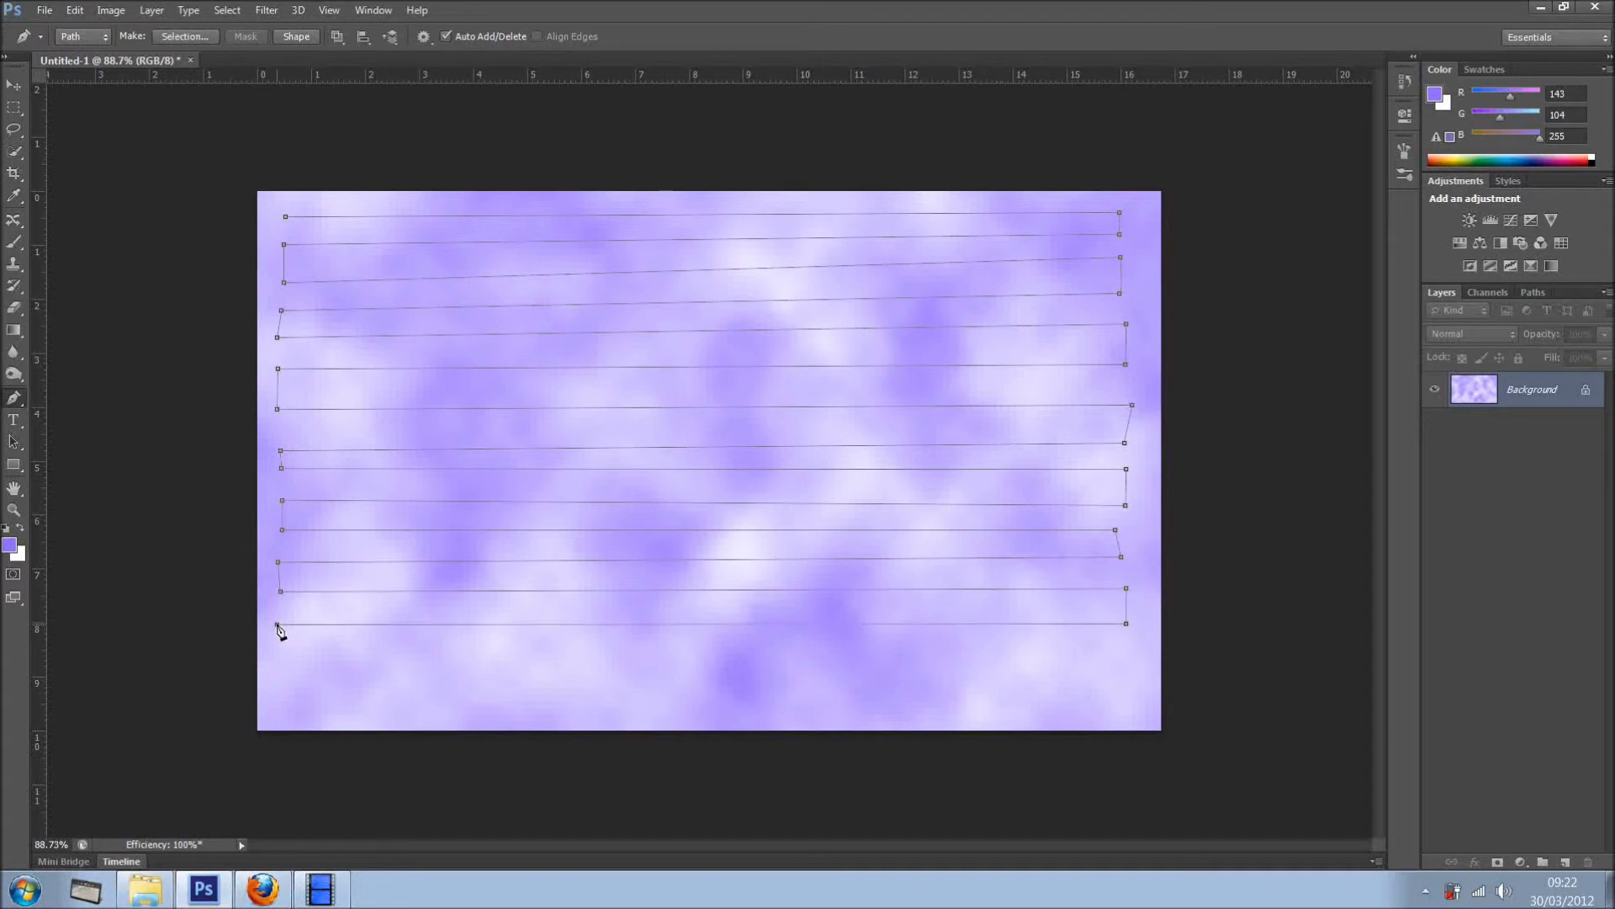
click(271, 658)
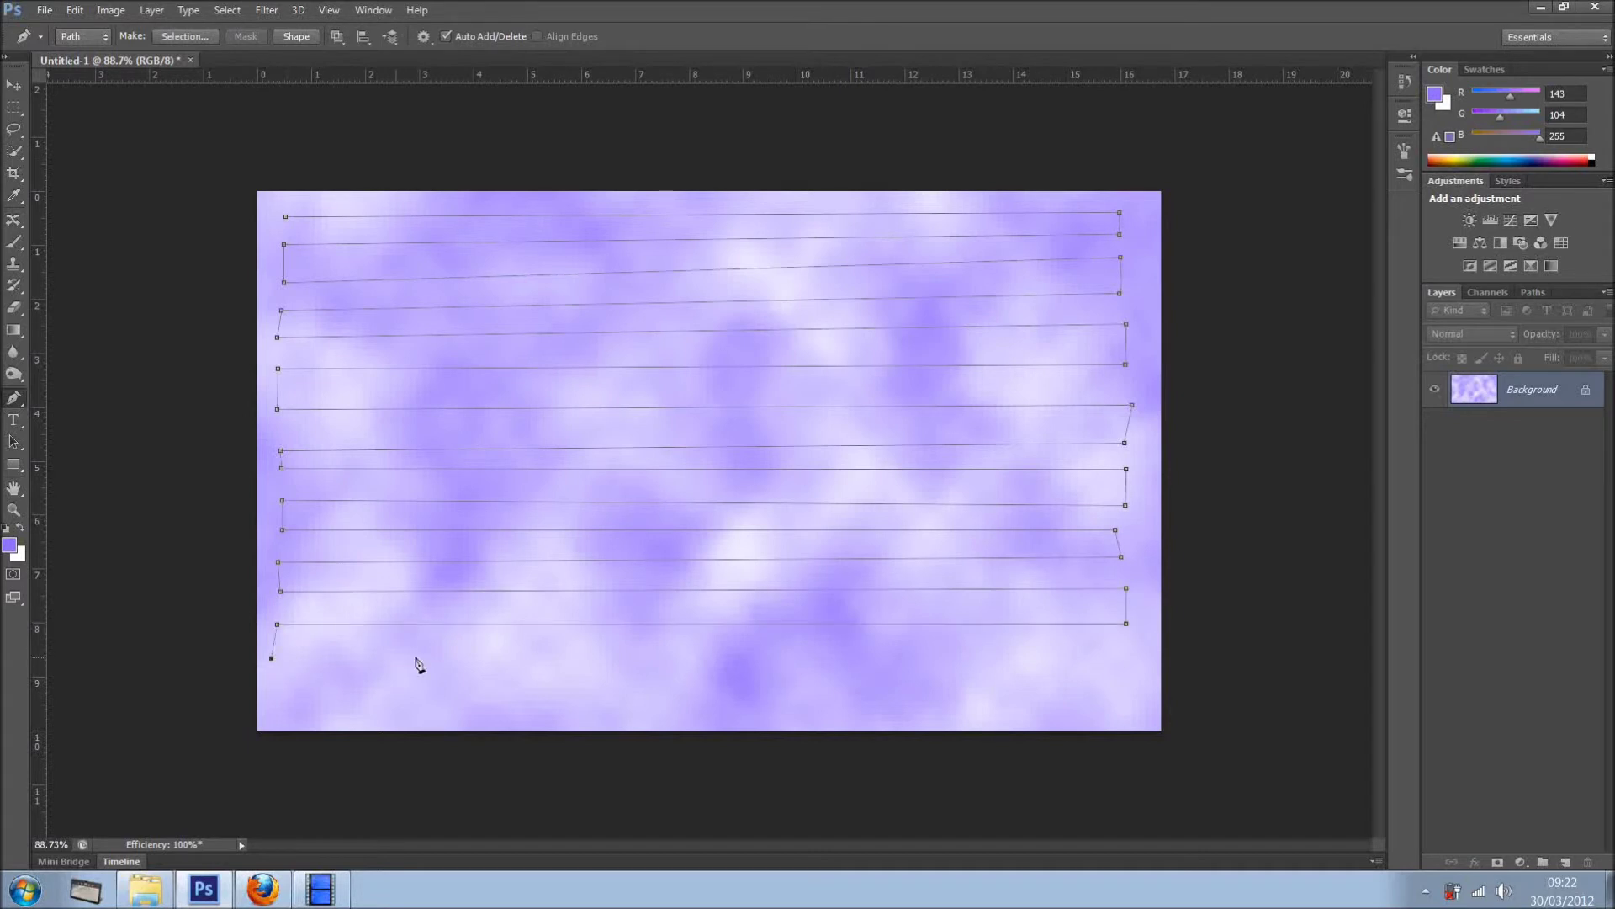
click(1132, 663)
click(1131, 691)
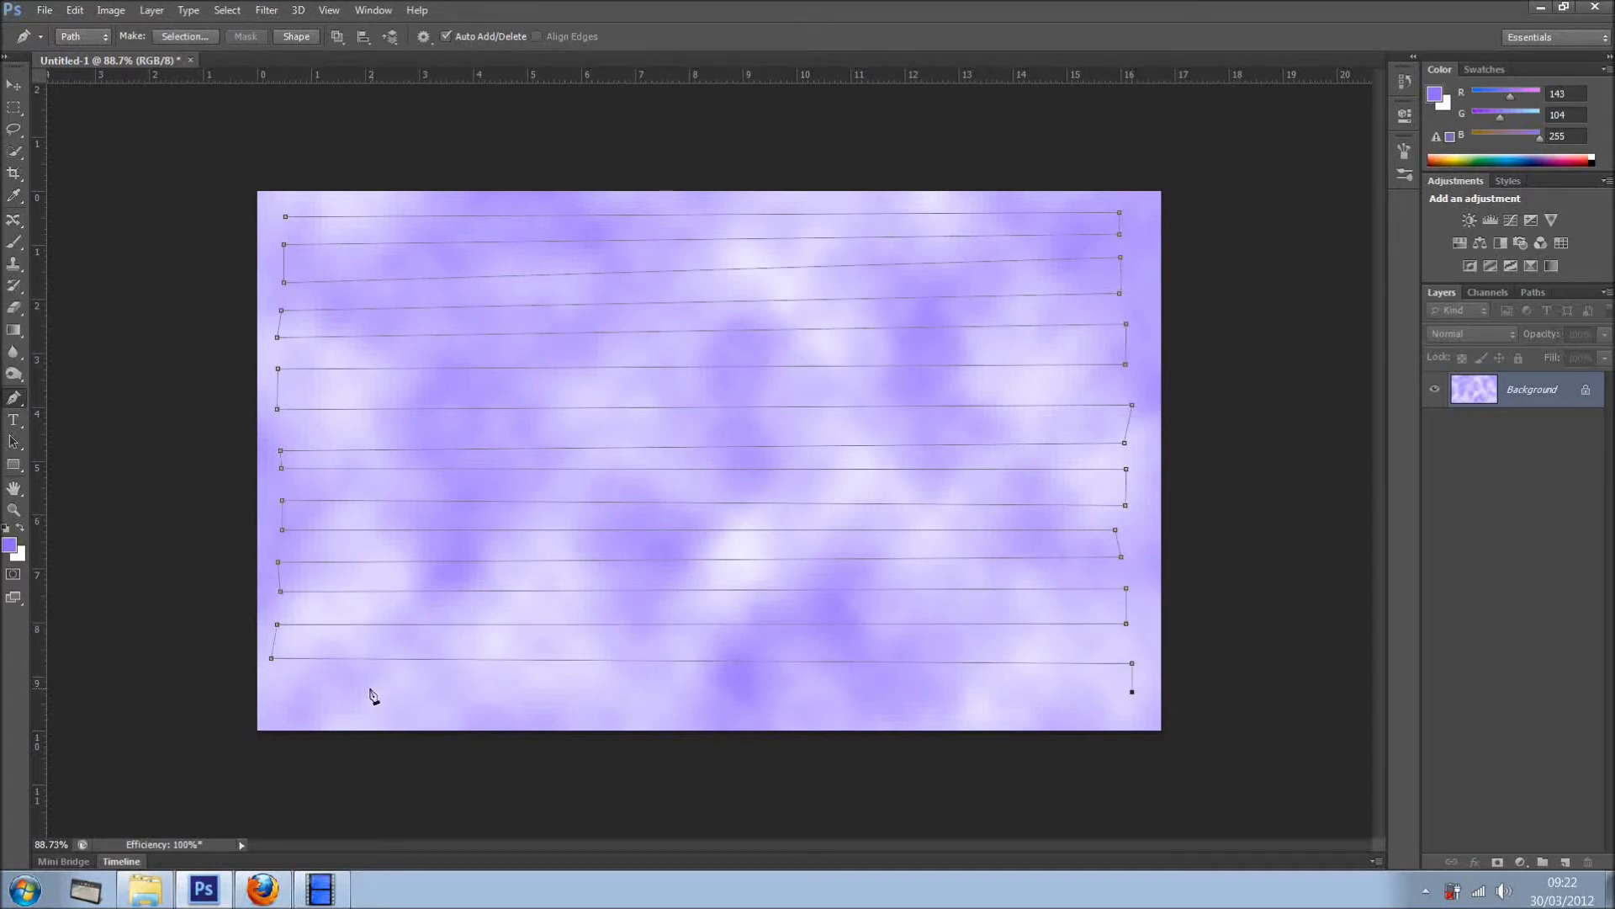
click(275, 690)
click(275, 708)
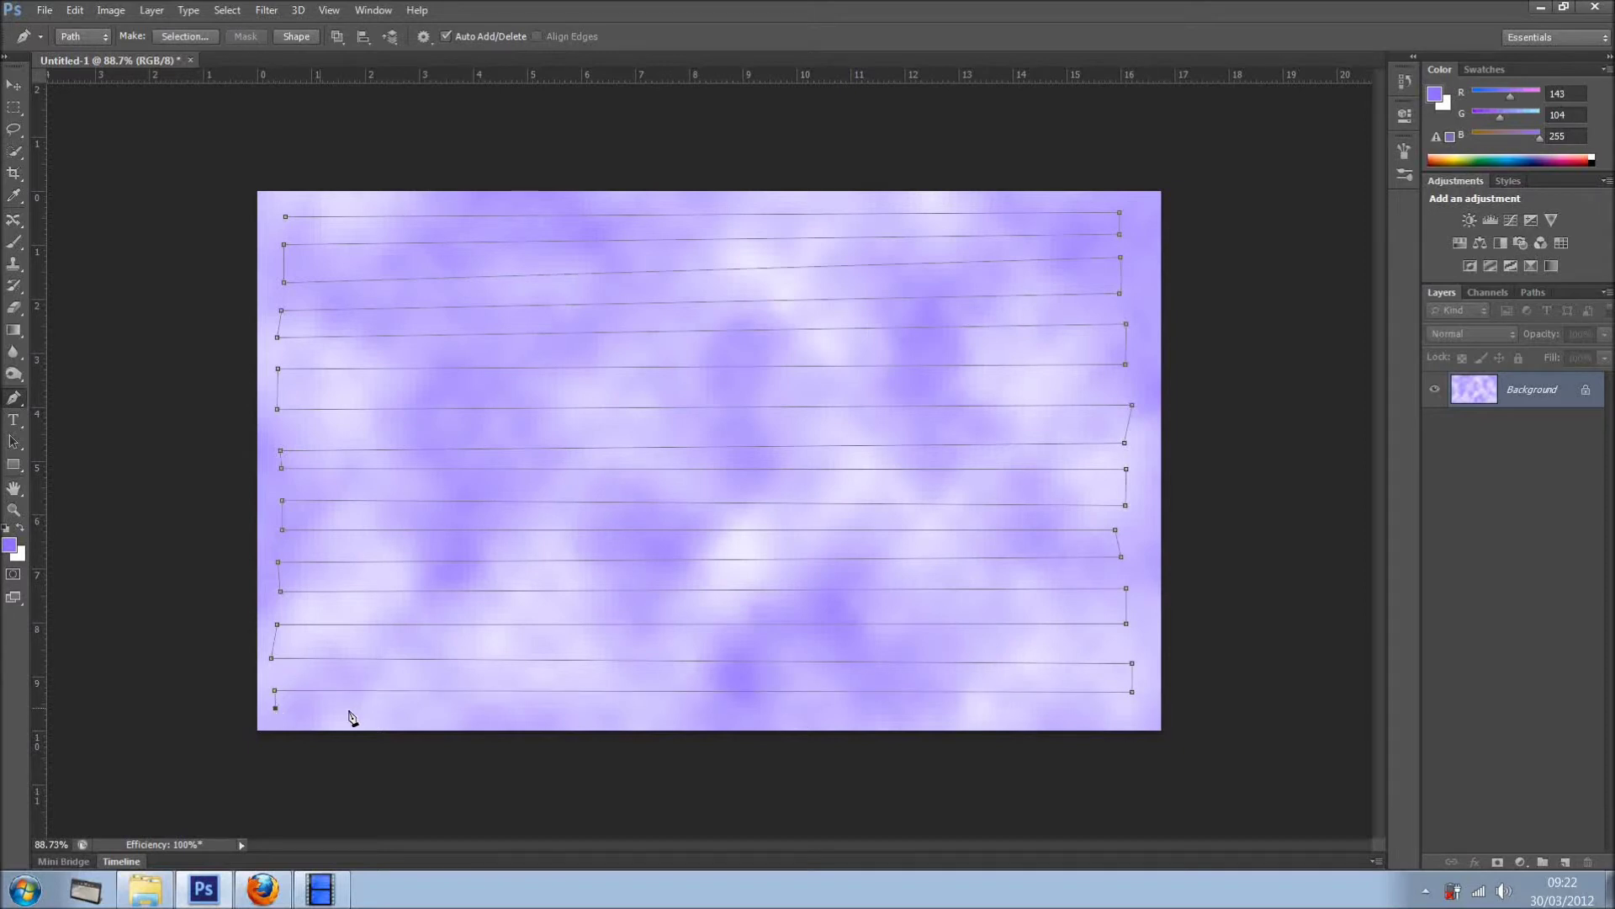
click(1138, 719)
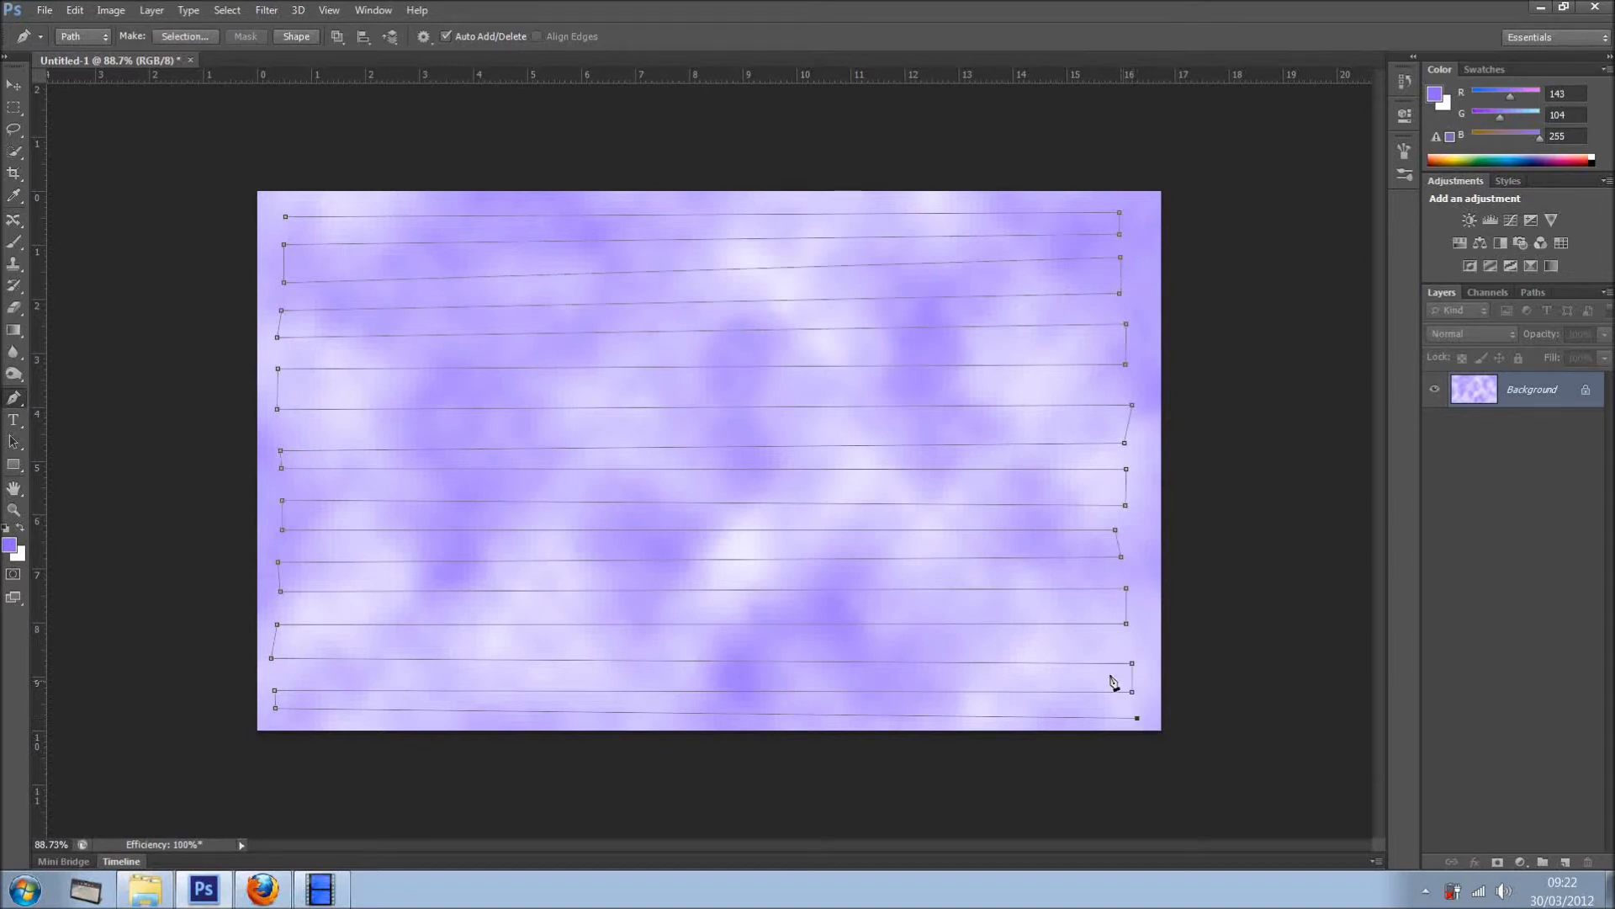
- Set the foreground colour to black (000000)
click(10, 547)
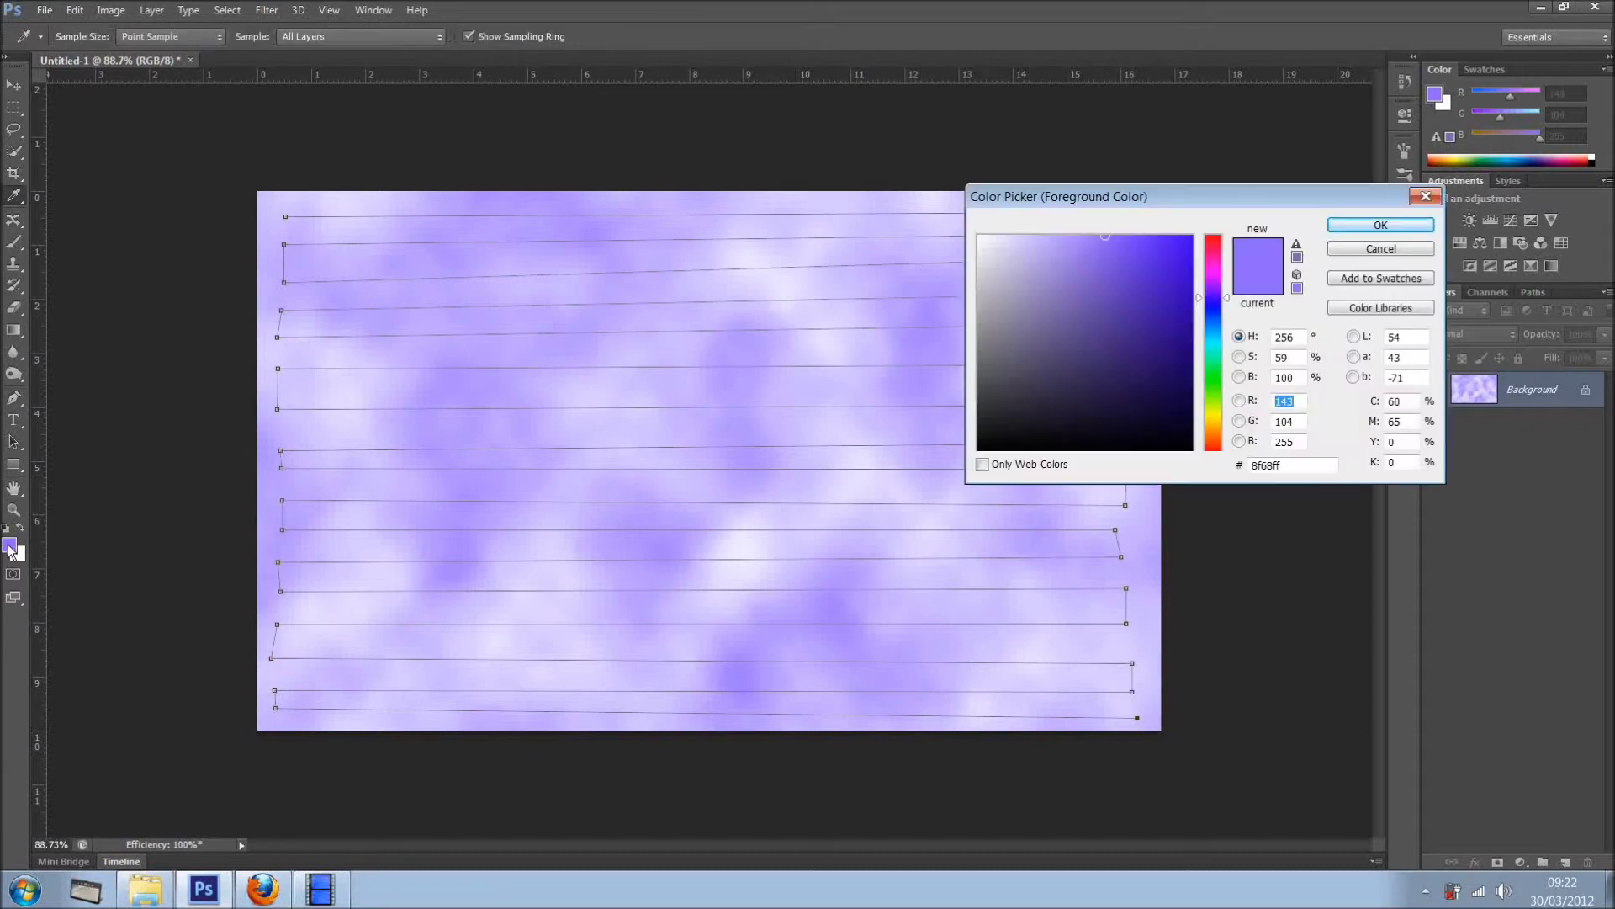
drag(991, 420, 951, 483)
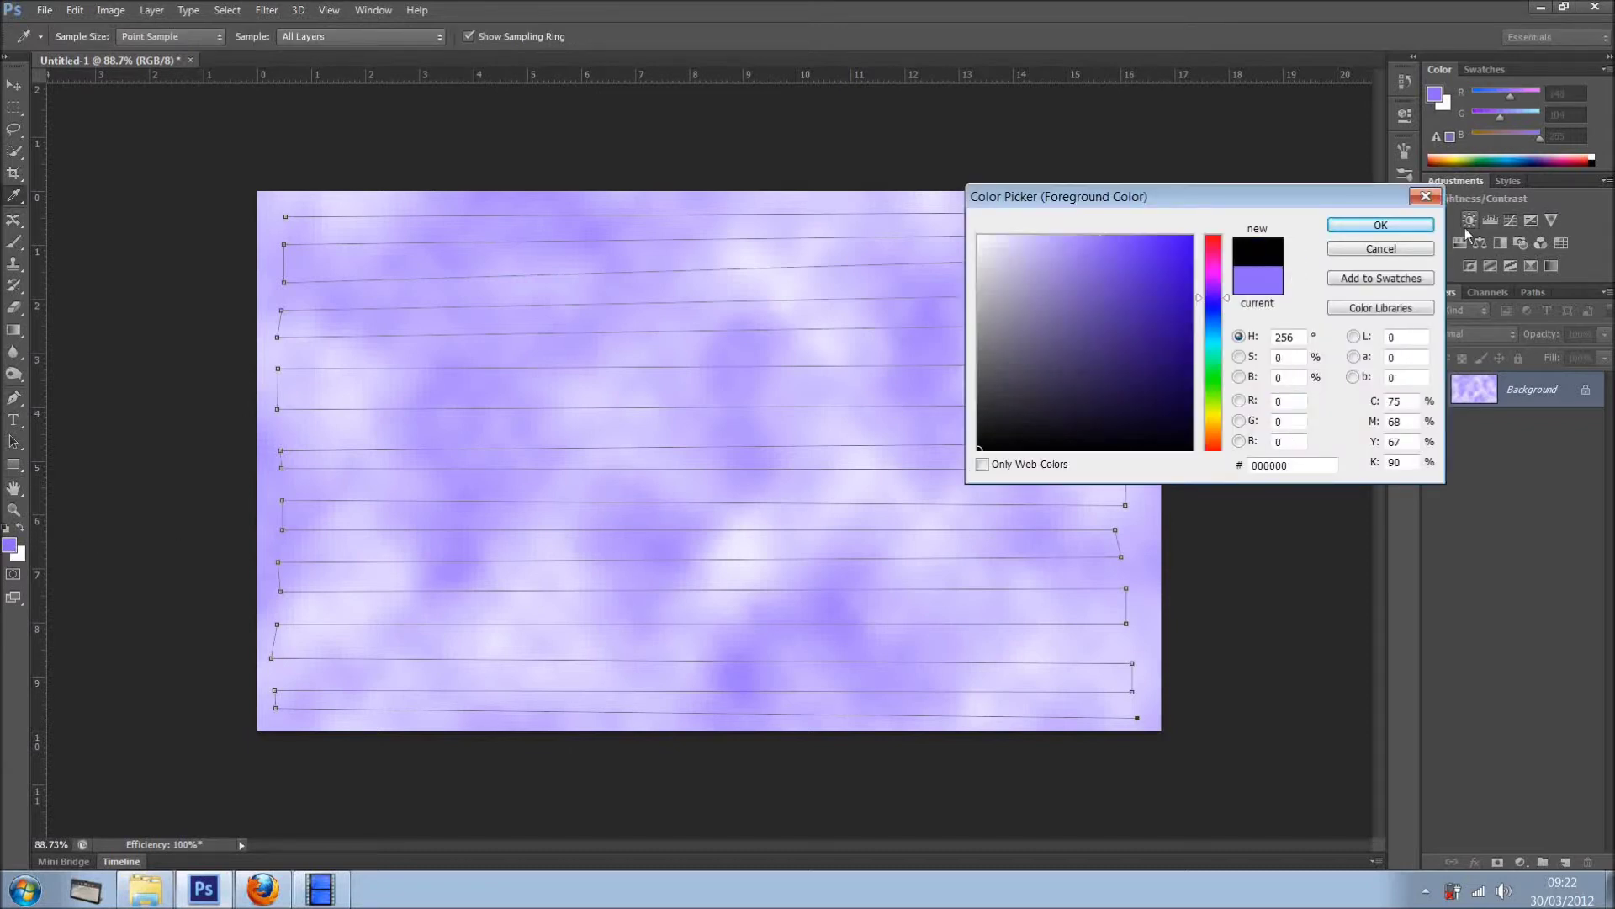
click(1380, 225)
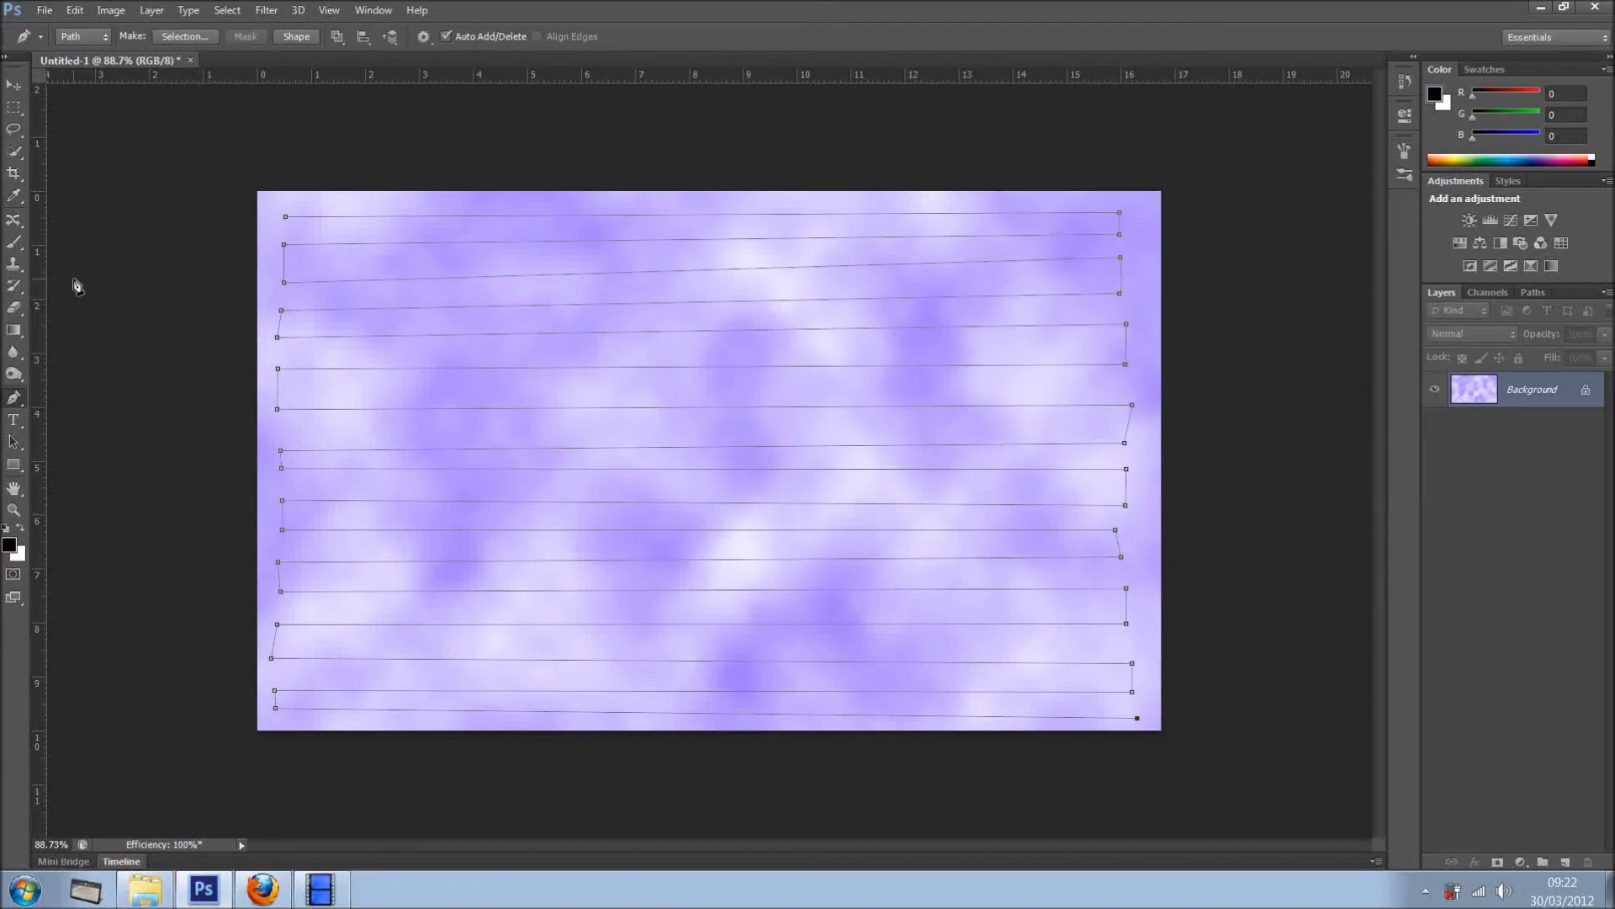
- Activate the Brush tool with its detailed brush settings shown and display the brush presets as large thumbnails
click(17, 246)
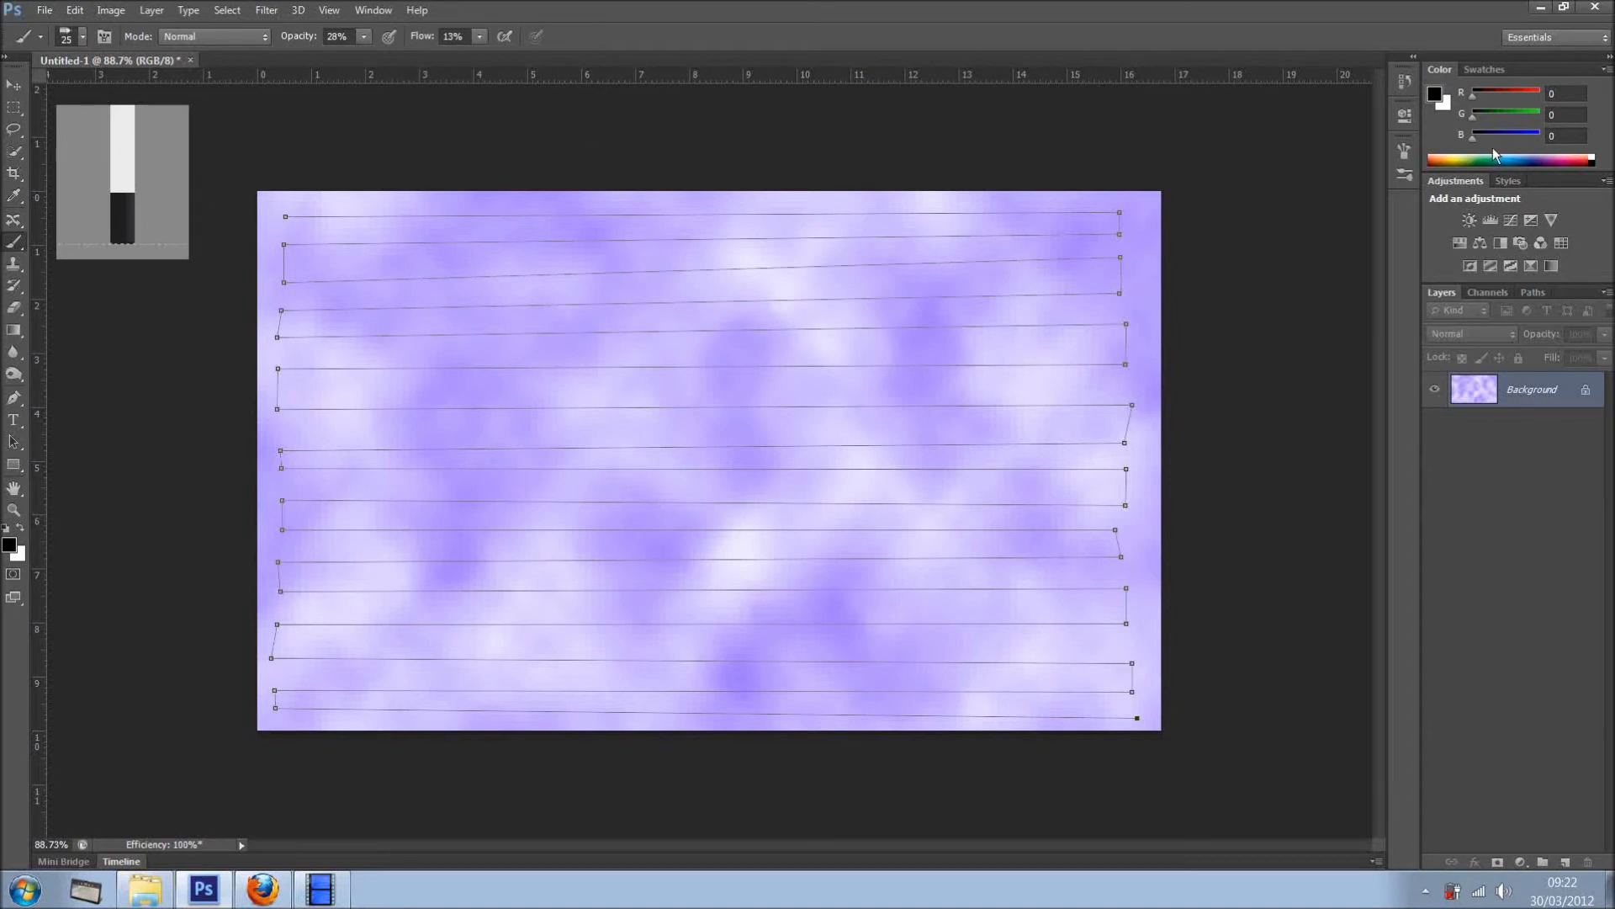
click(1405, 149)
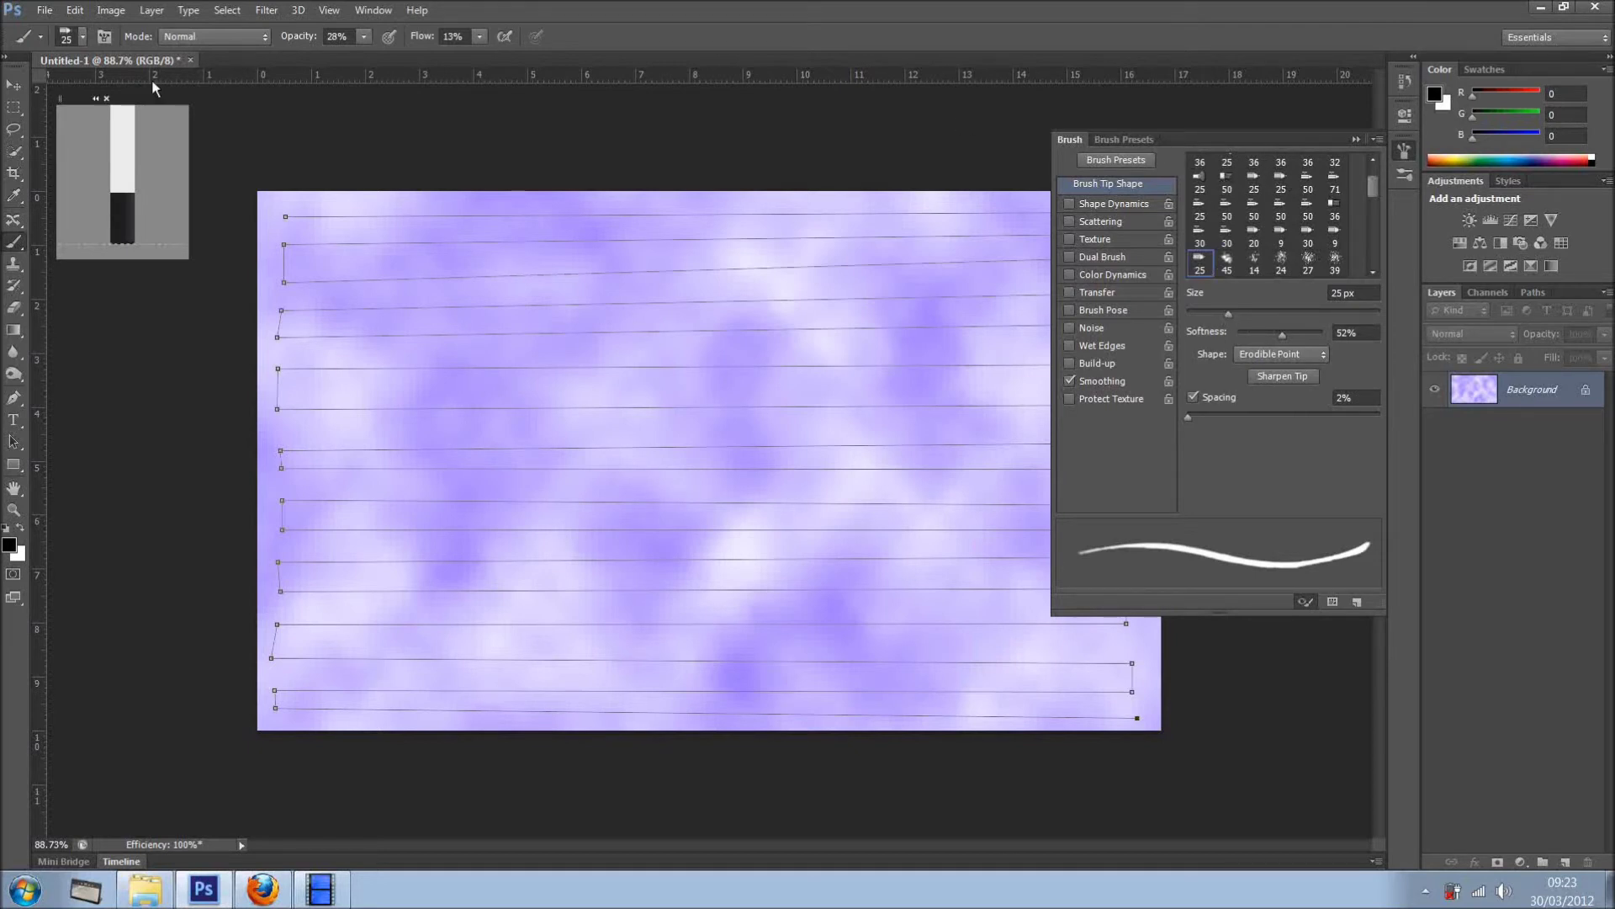
click(83, 37)
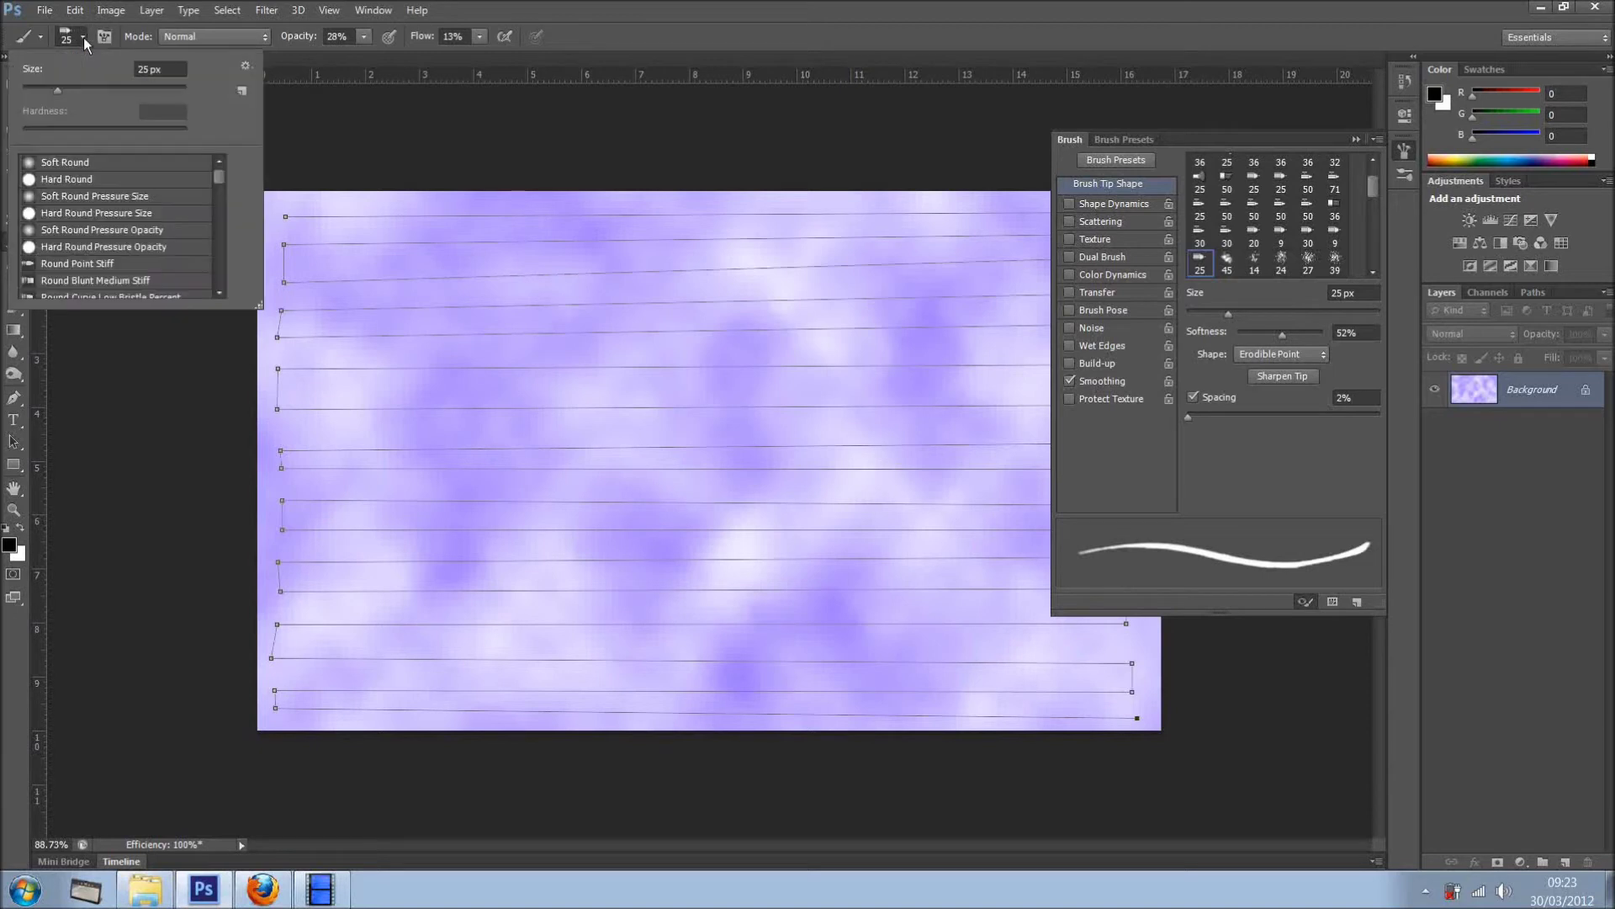
click(242, 90)
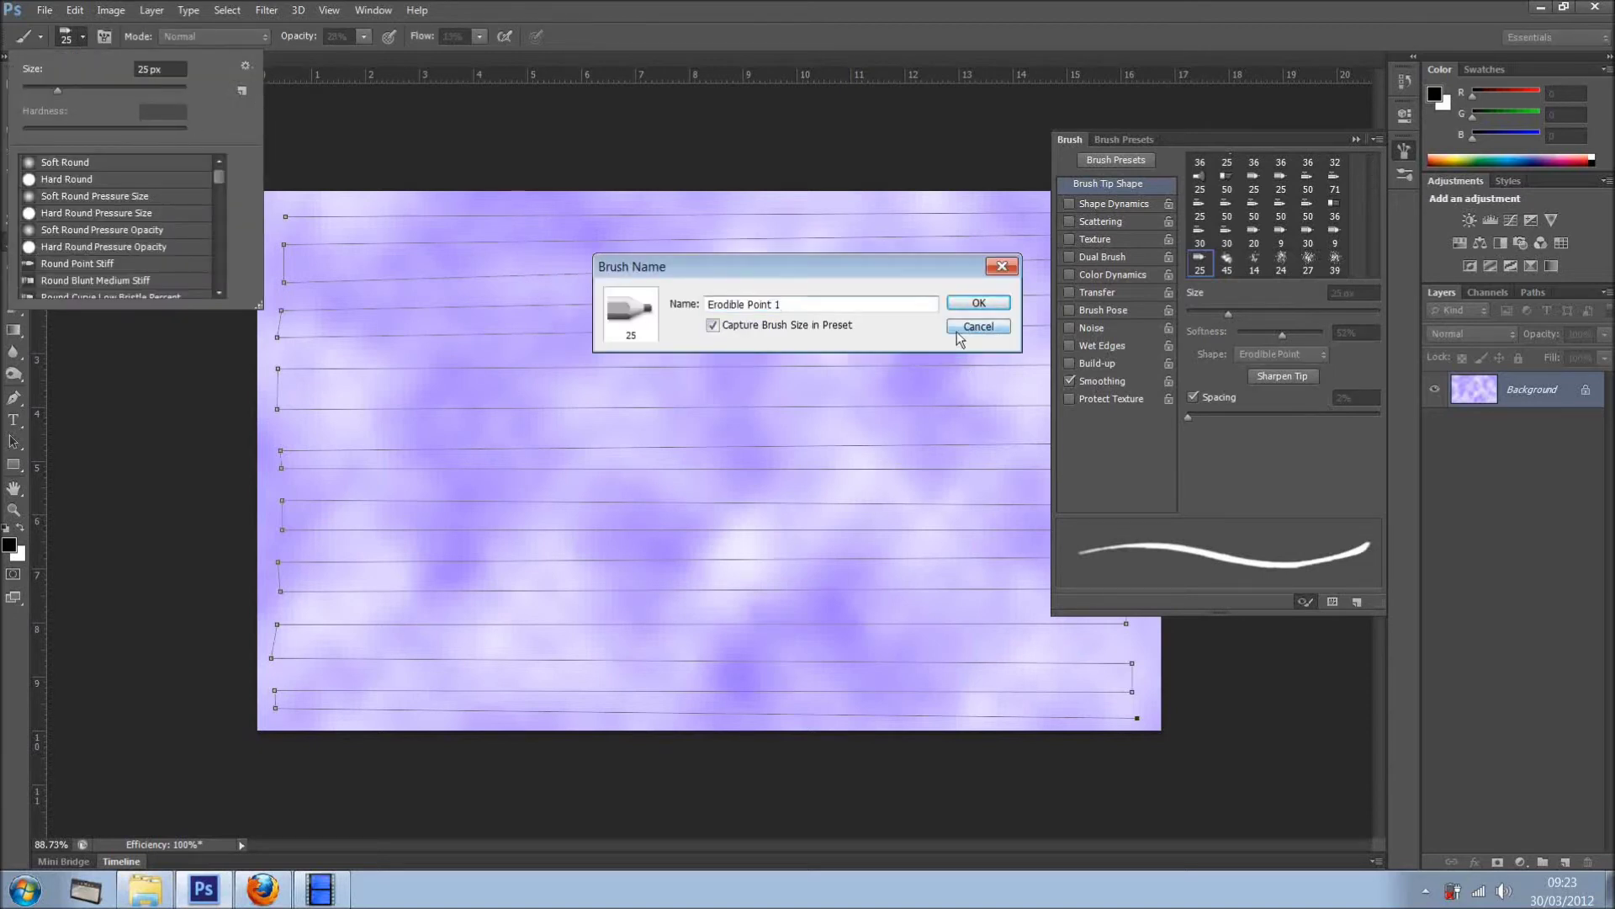
click(972, 337)
click(245, 65)
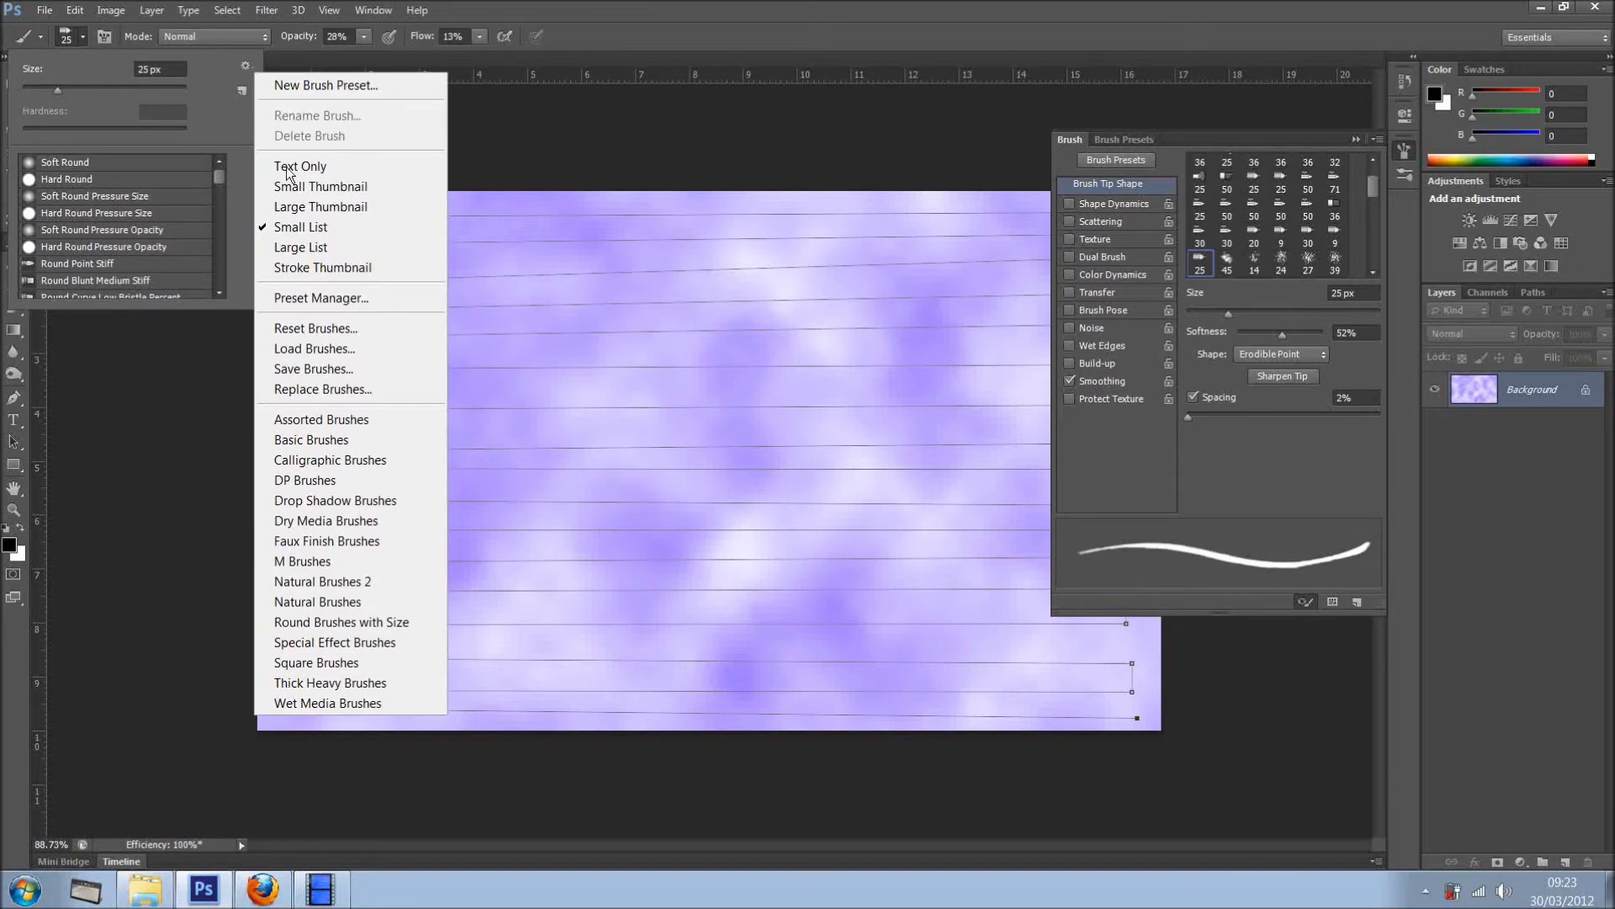
click(308, 206)
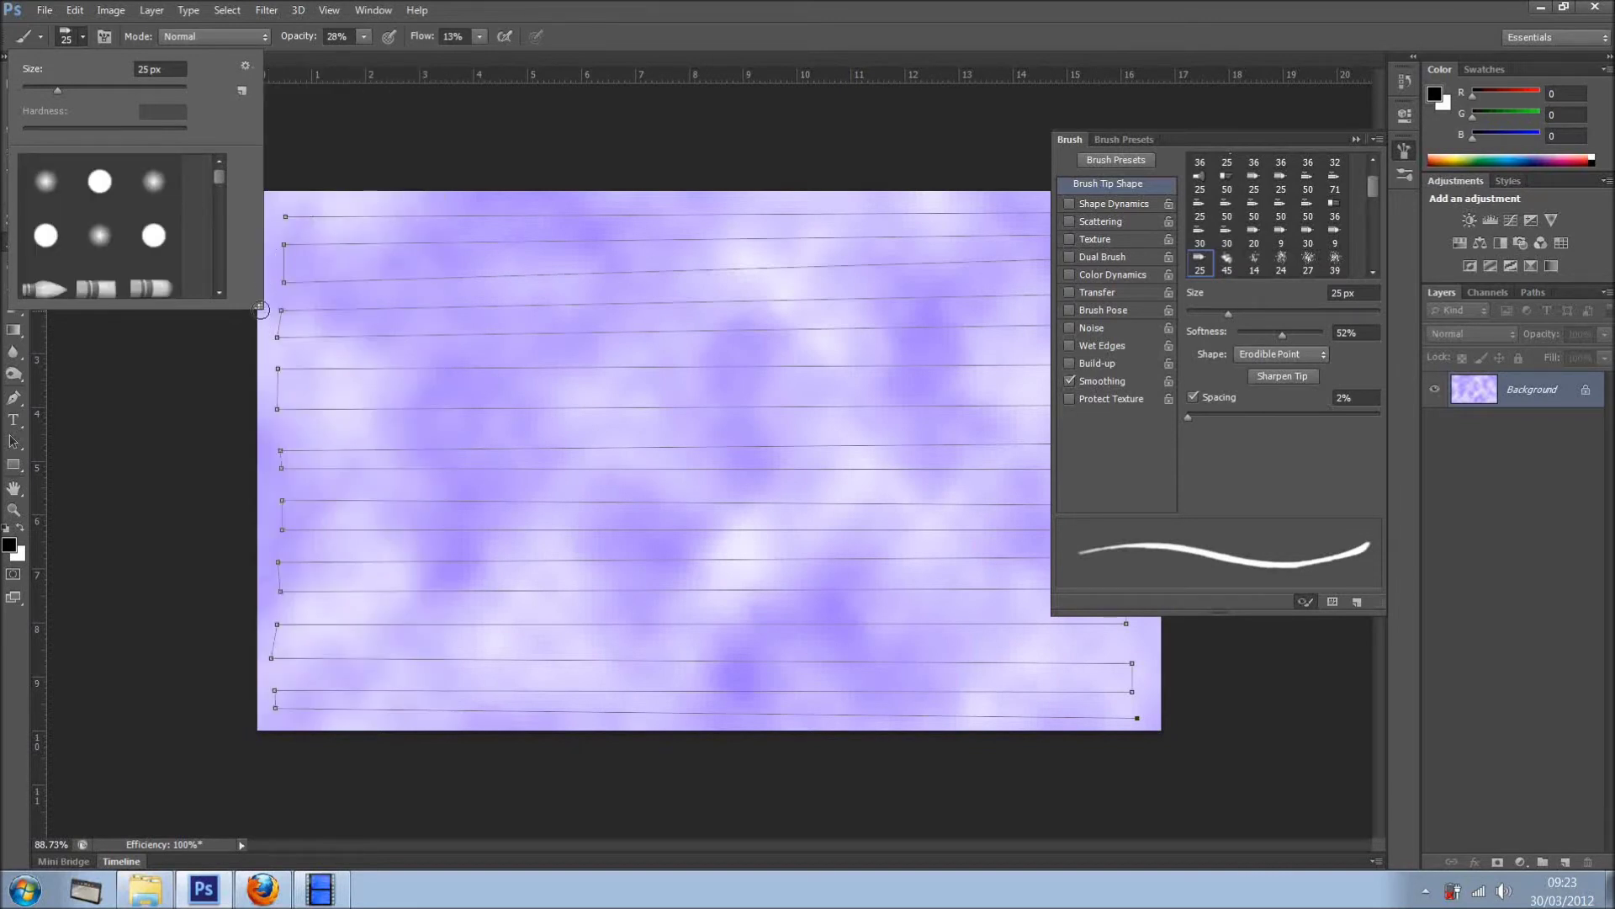
- Enlarge the brush preset picker to examine the available tips, then shrink and close it
mouse_move(260, 306)
mouse_down()
mouse_move(545, 421)
mouse_move(571, 496)
mouse_up()
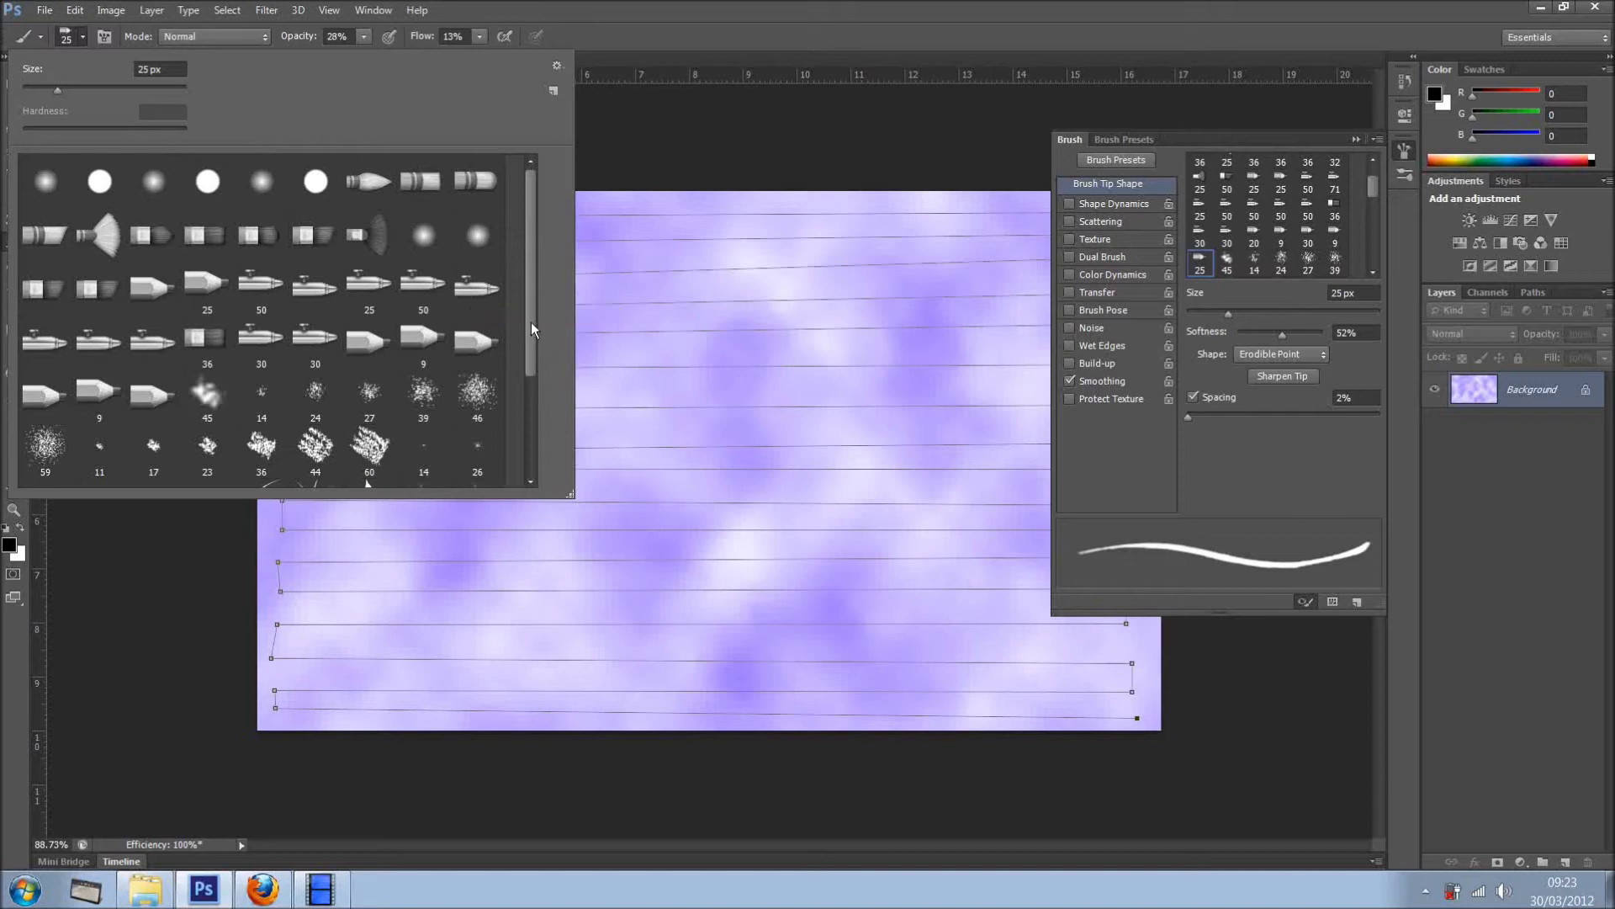
drag(532, 321, 532, 349)
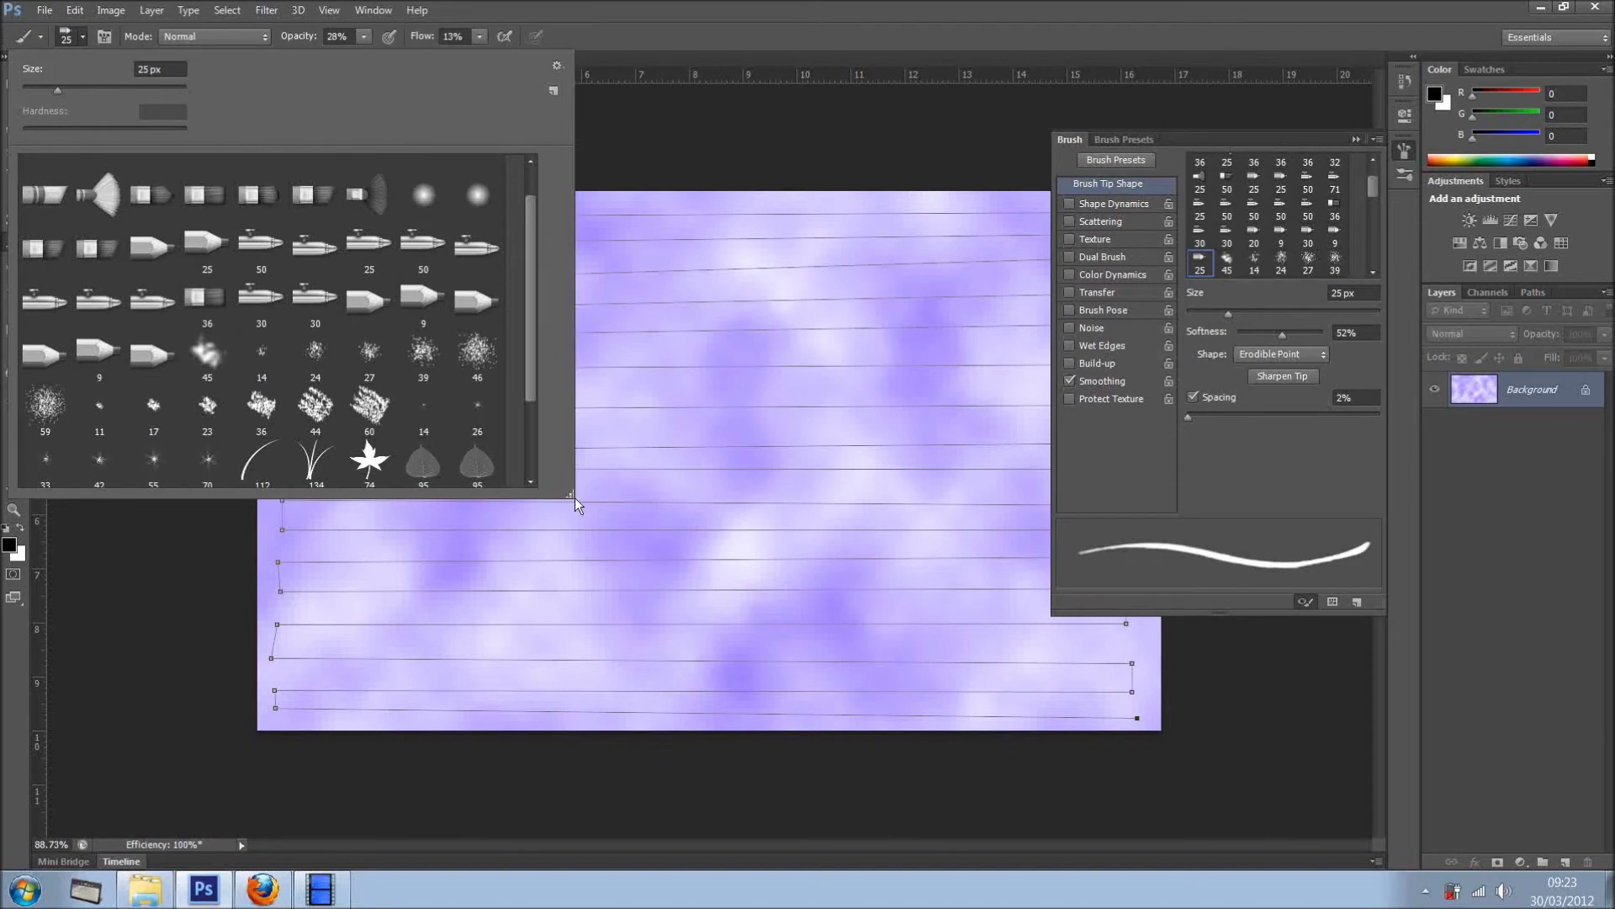
mouse_move(568, 493)
mouse_down()
mouse_move(343, 133)
mouse_move(306, 270)
mouse_up()
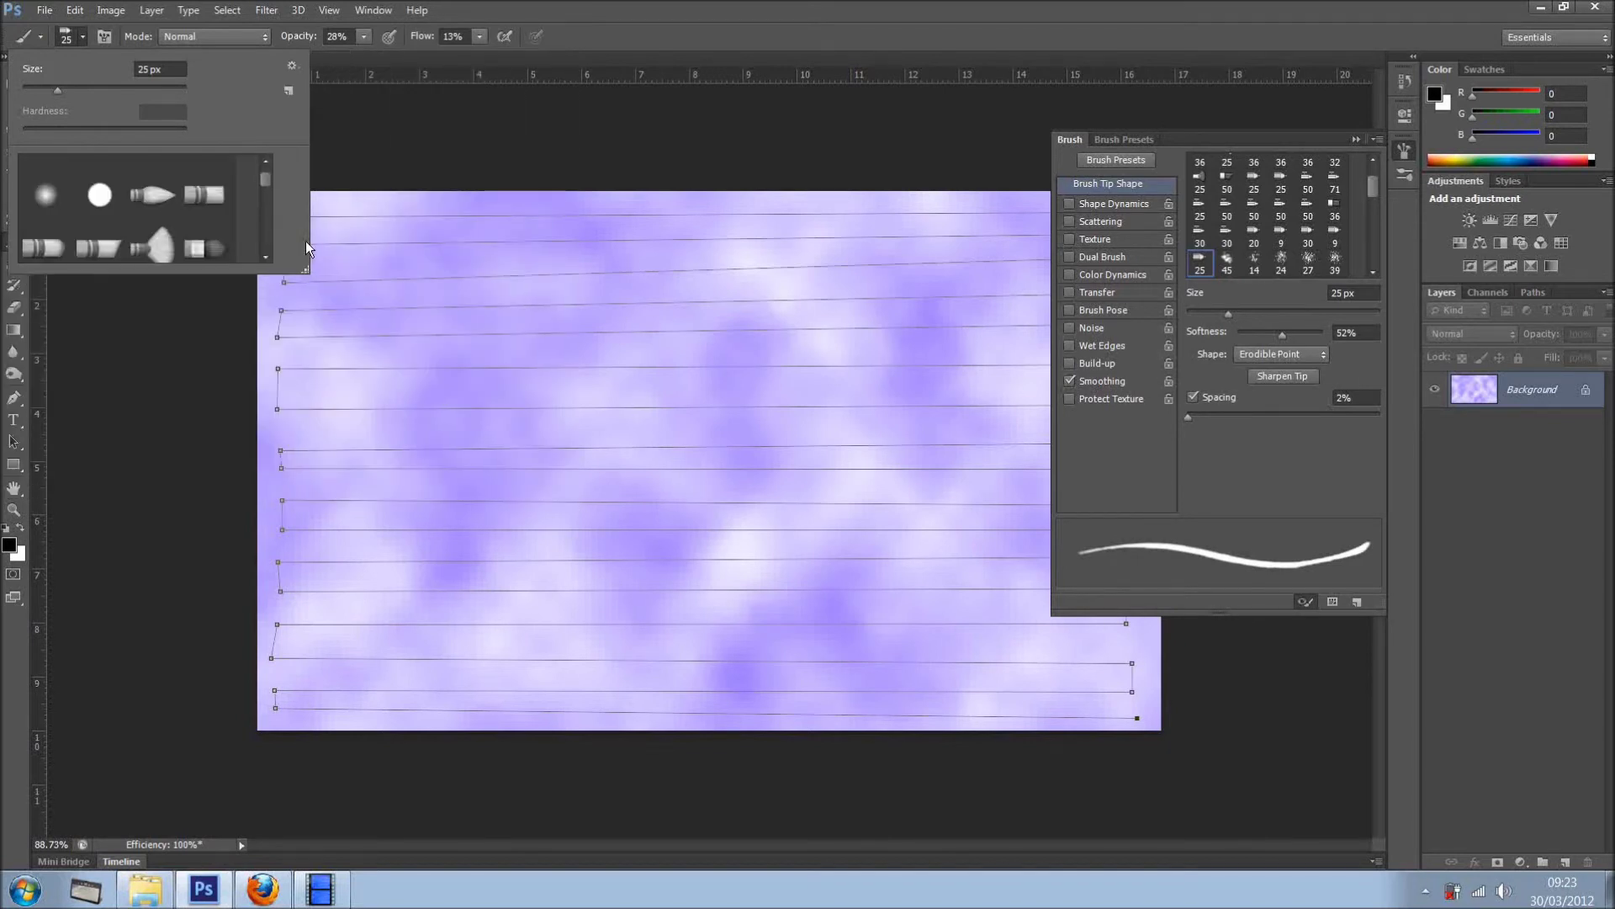
click(1279, 510)
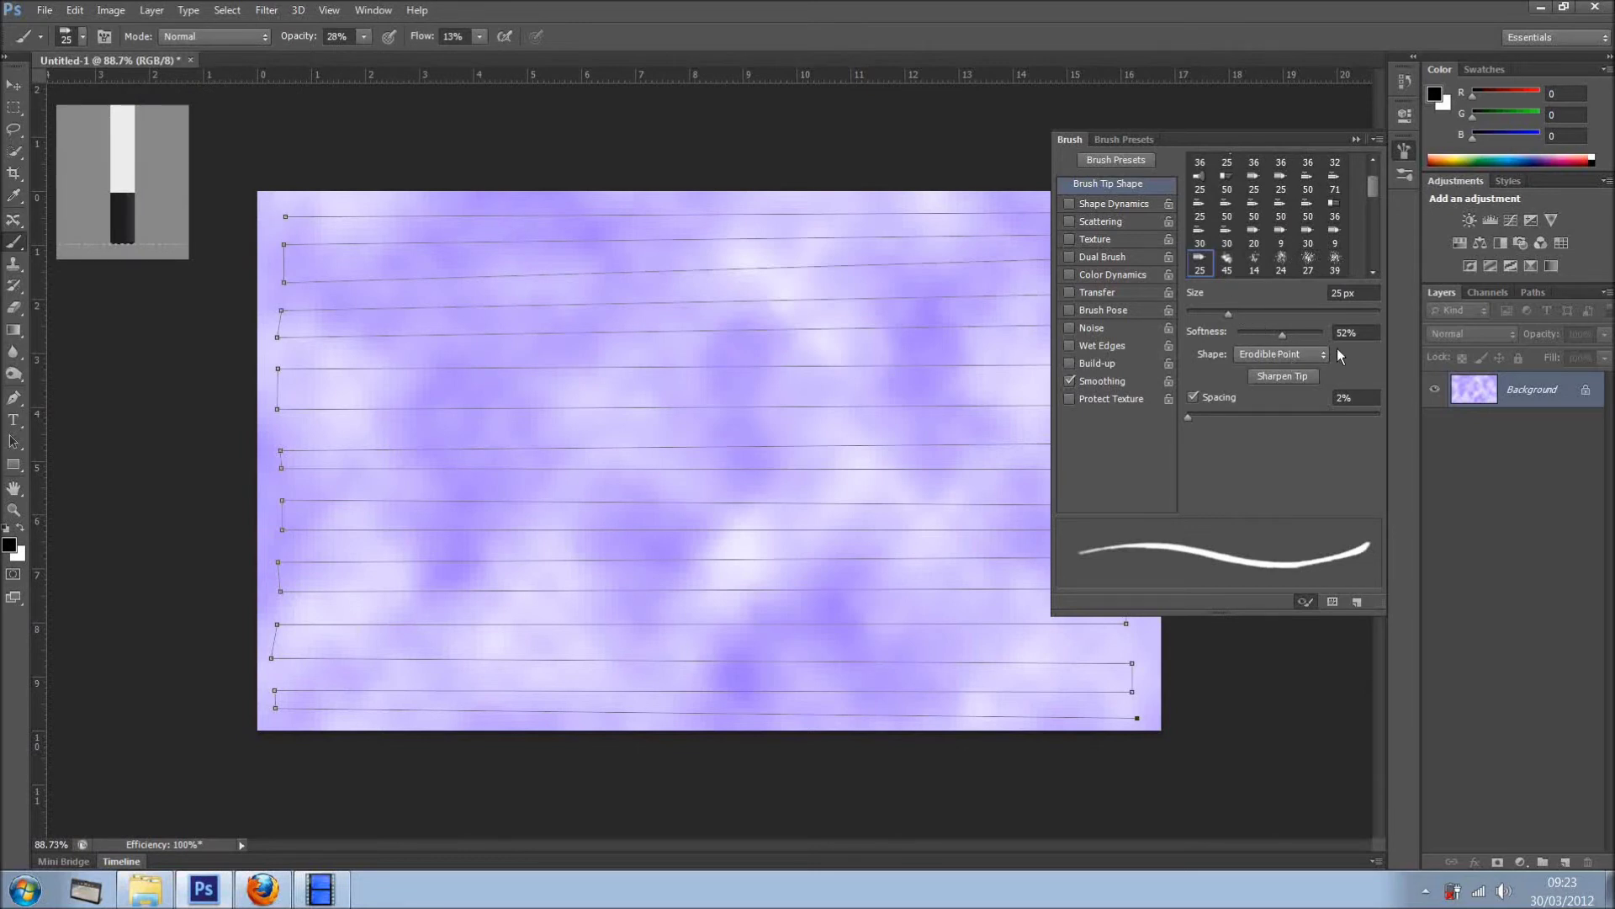
- Set the brush tip shape to Erodible Point and sharpen the tip
click(100, 39)
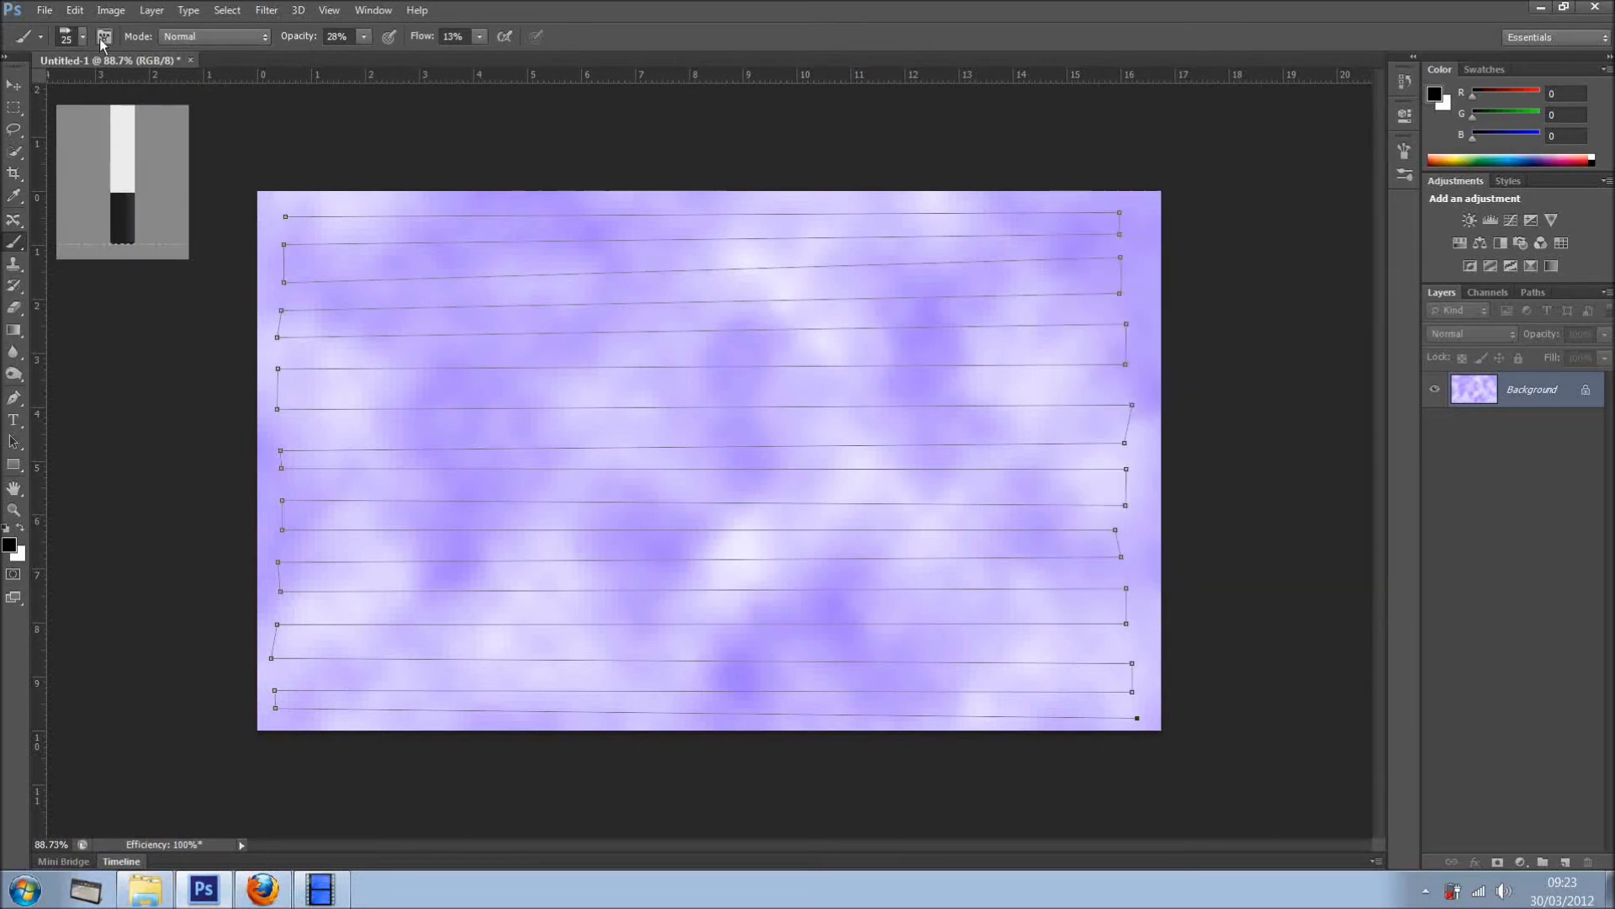
click(104, 36)
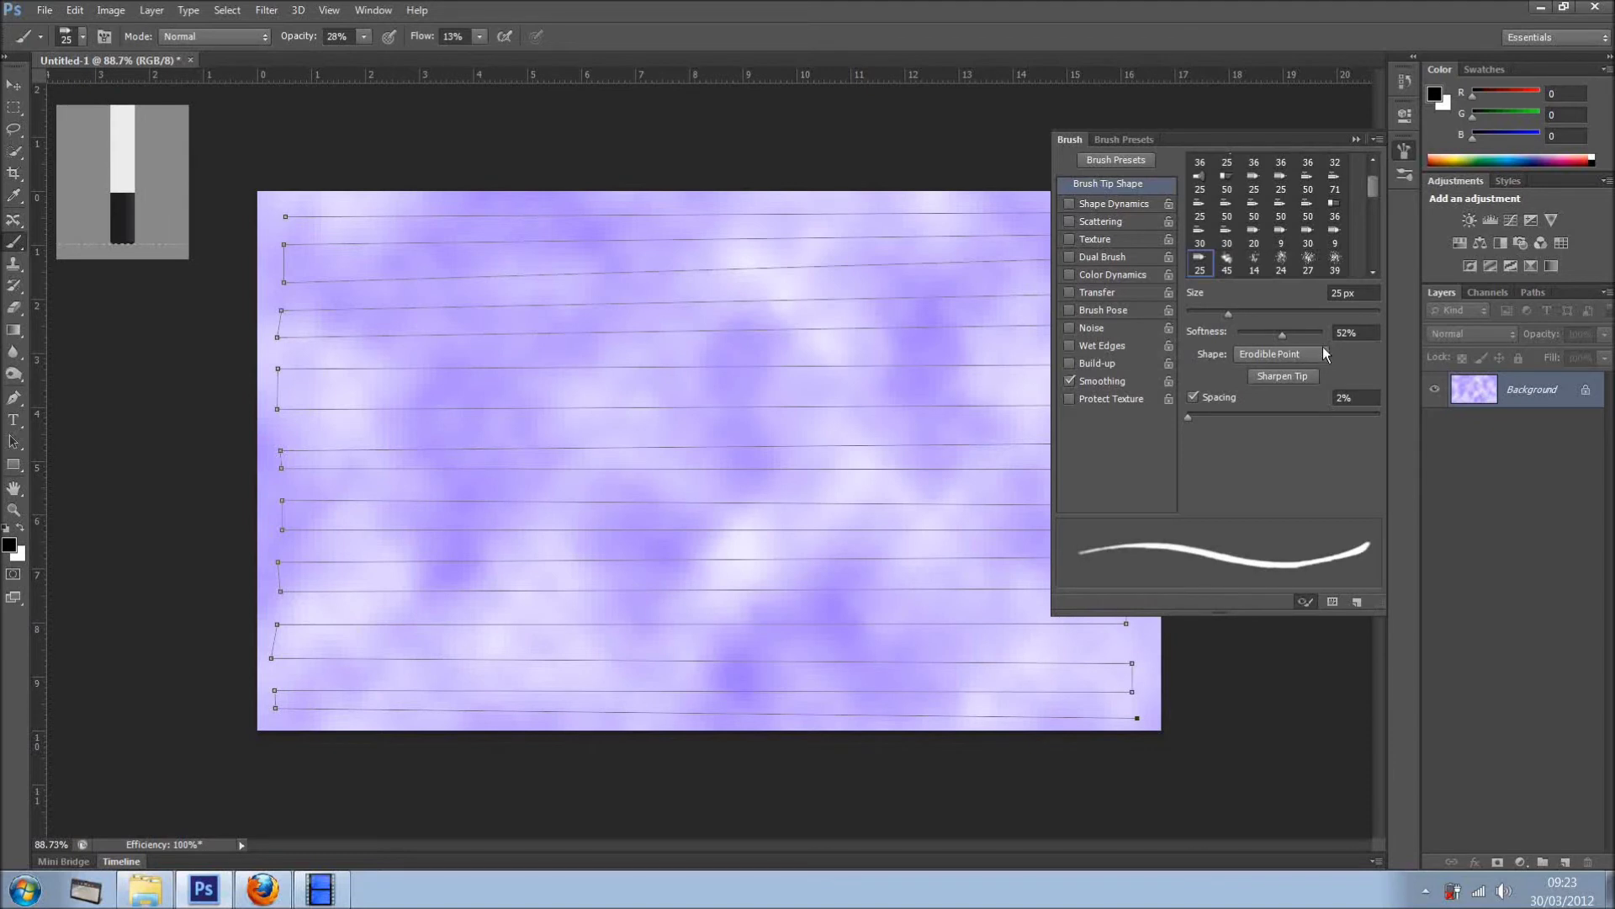
click(1289, 359)
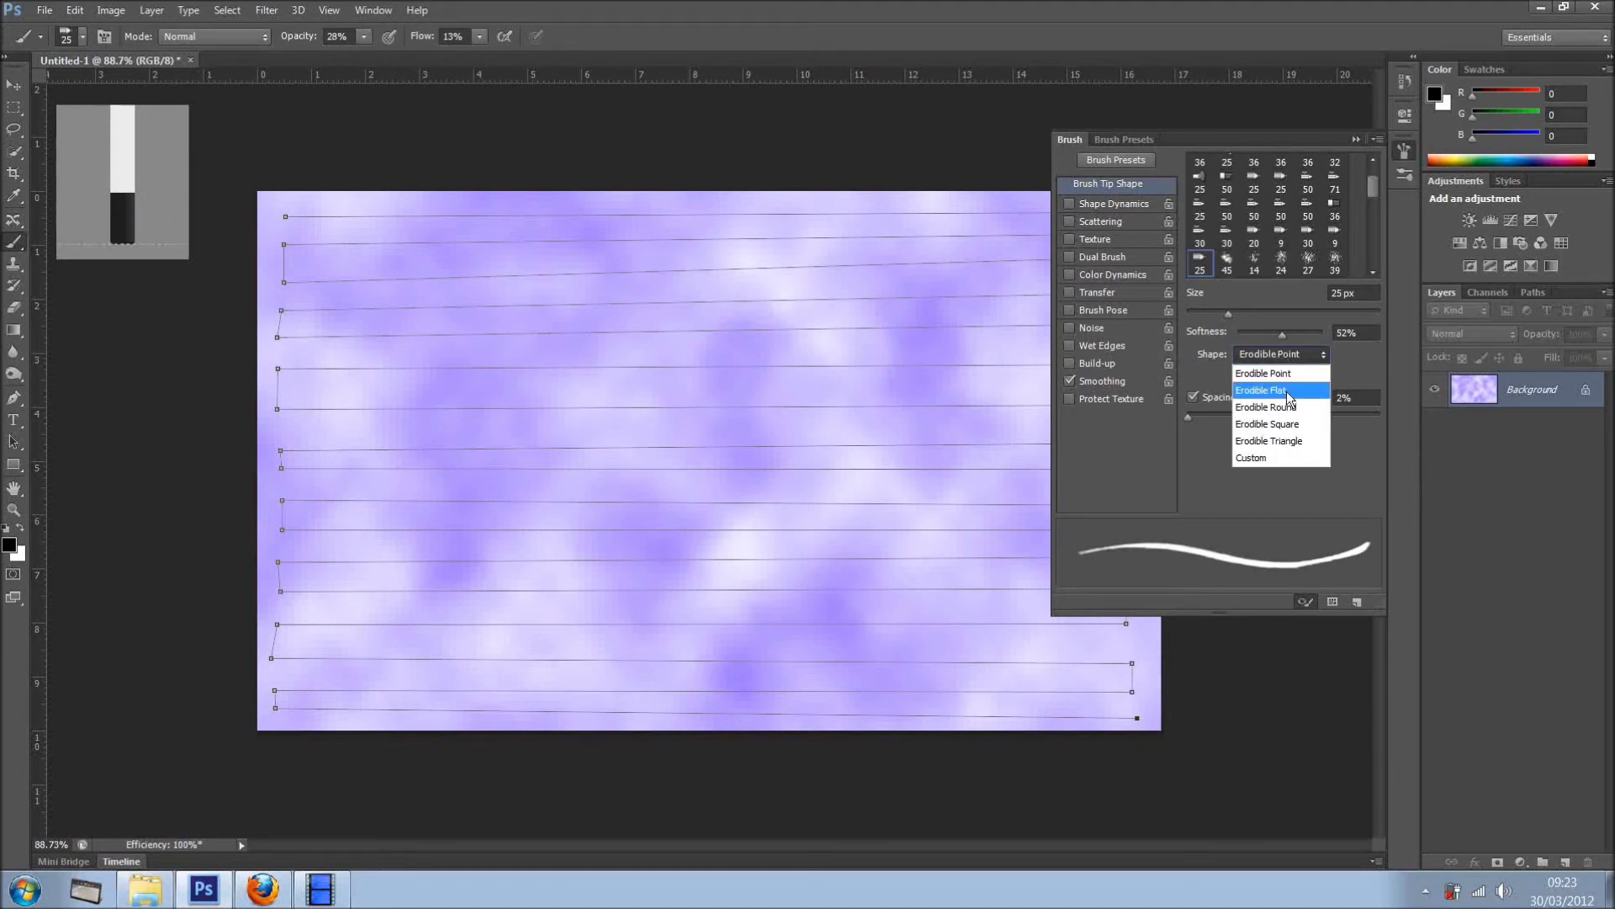
click(1288, 473)
click(1284, 357)
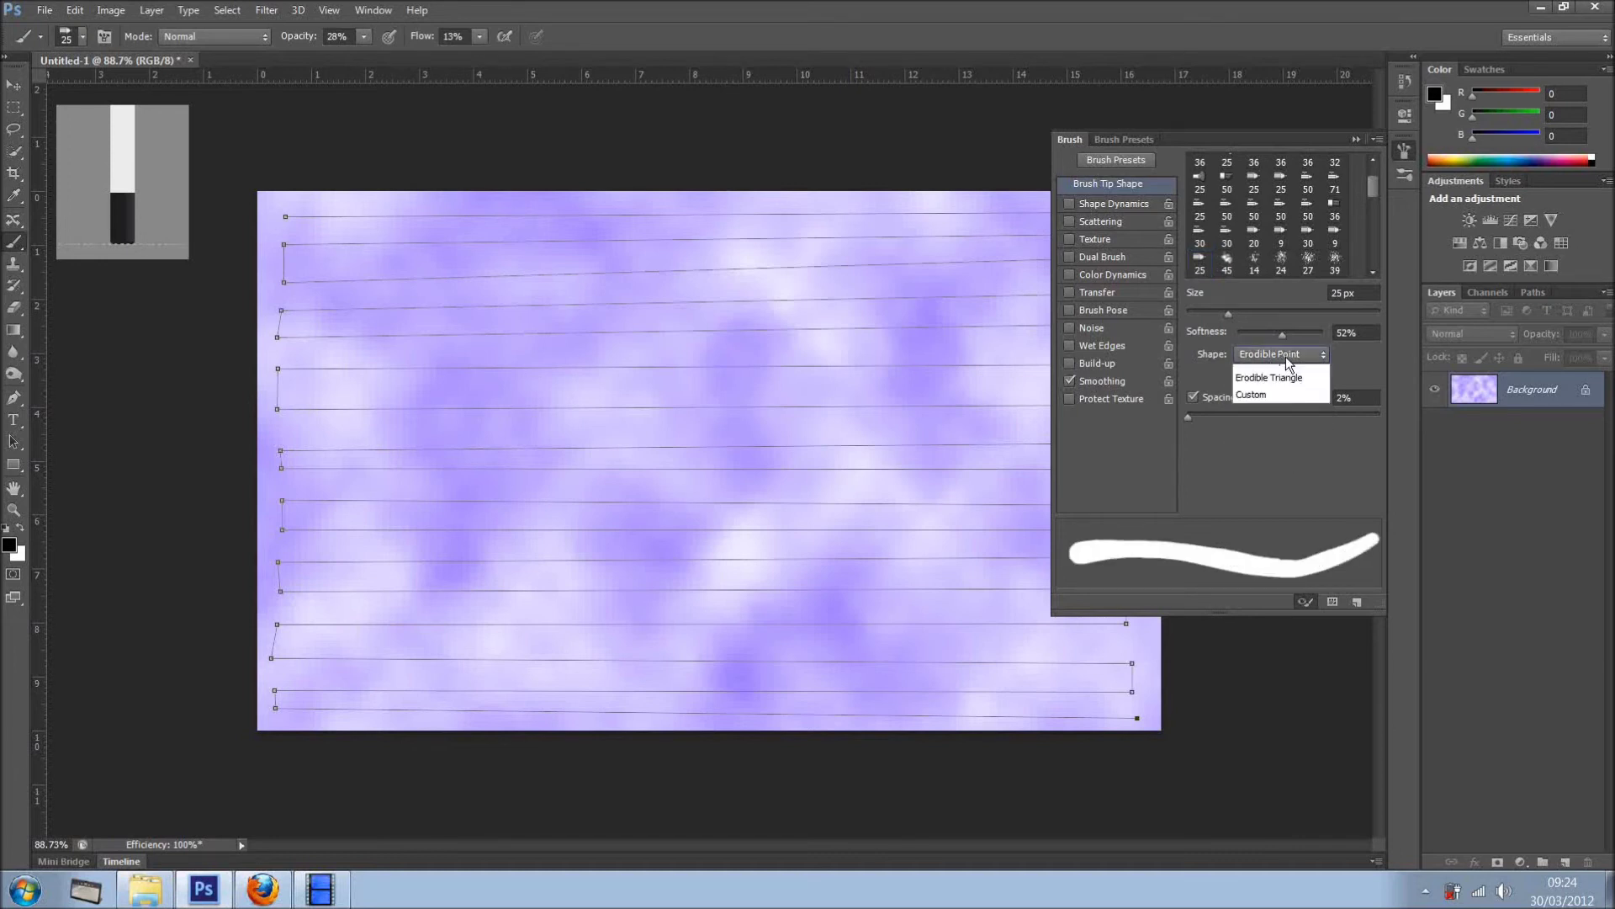
click(1286, 375)
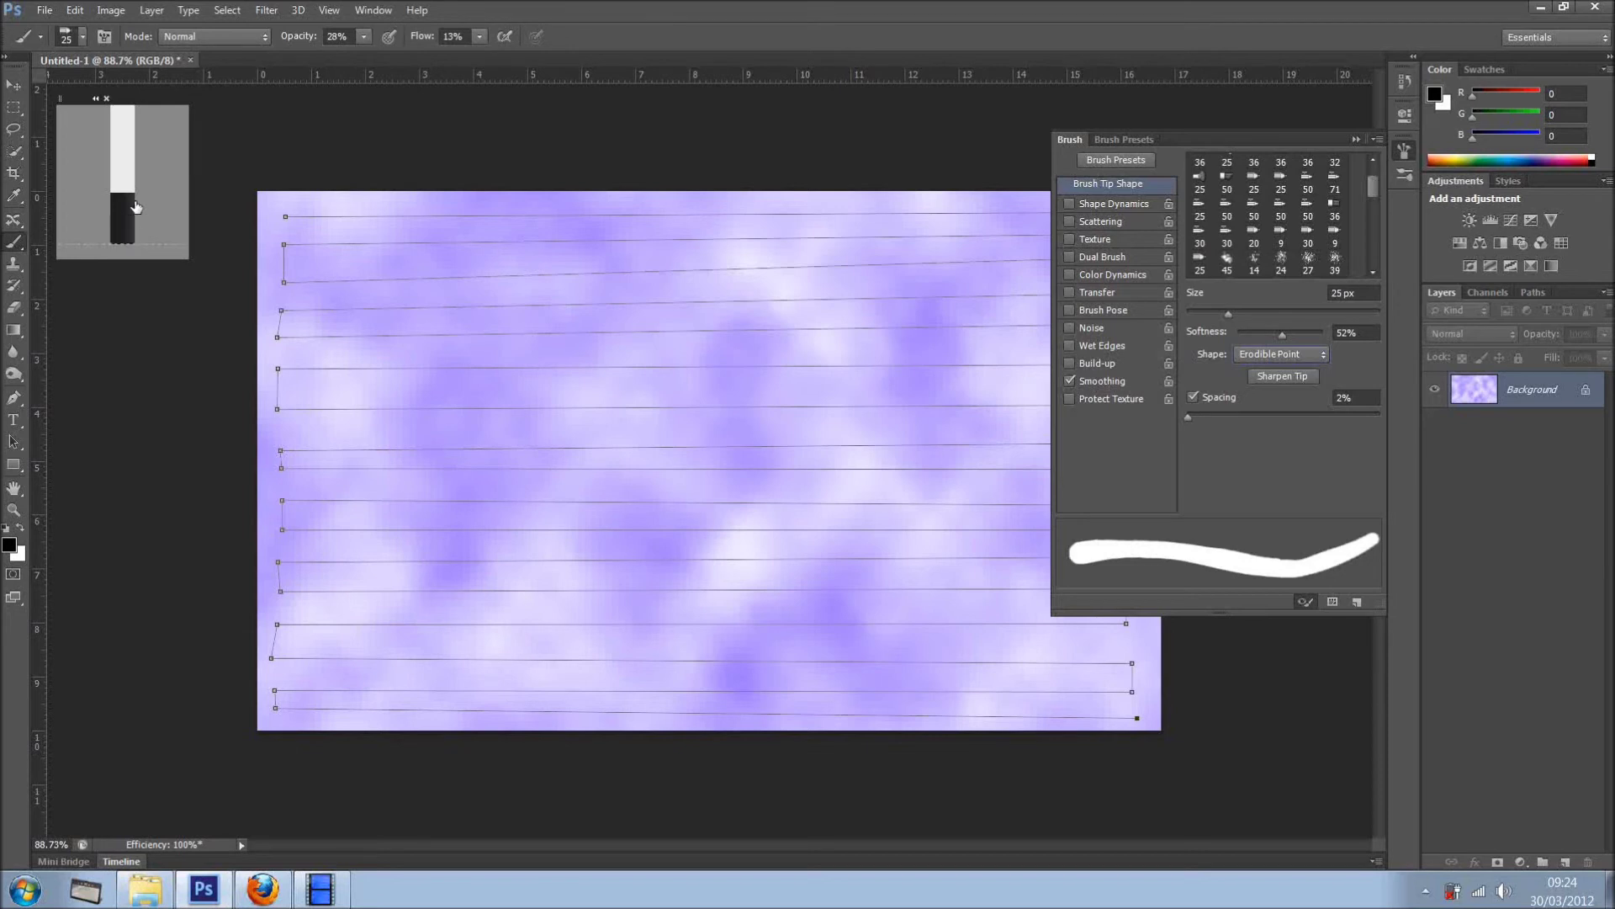
click(1274, 377)
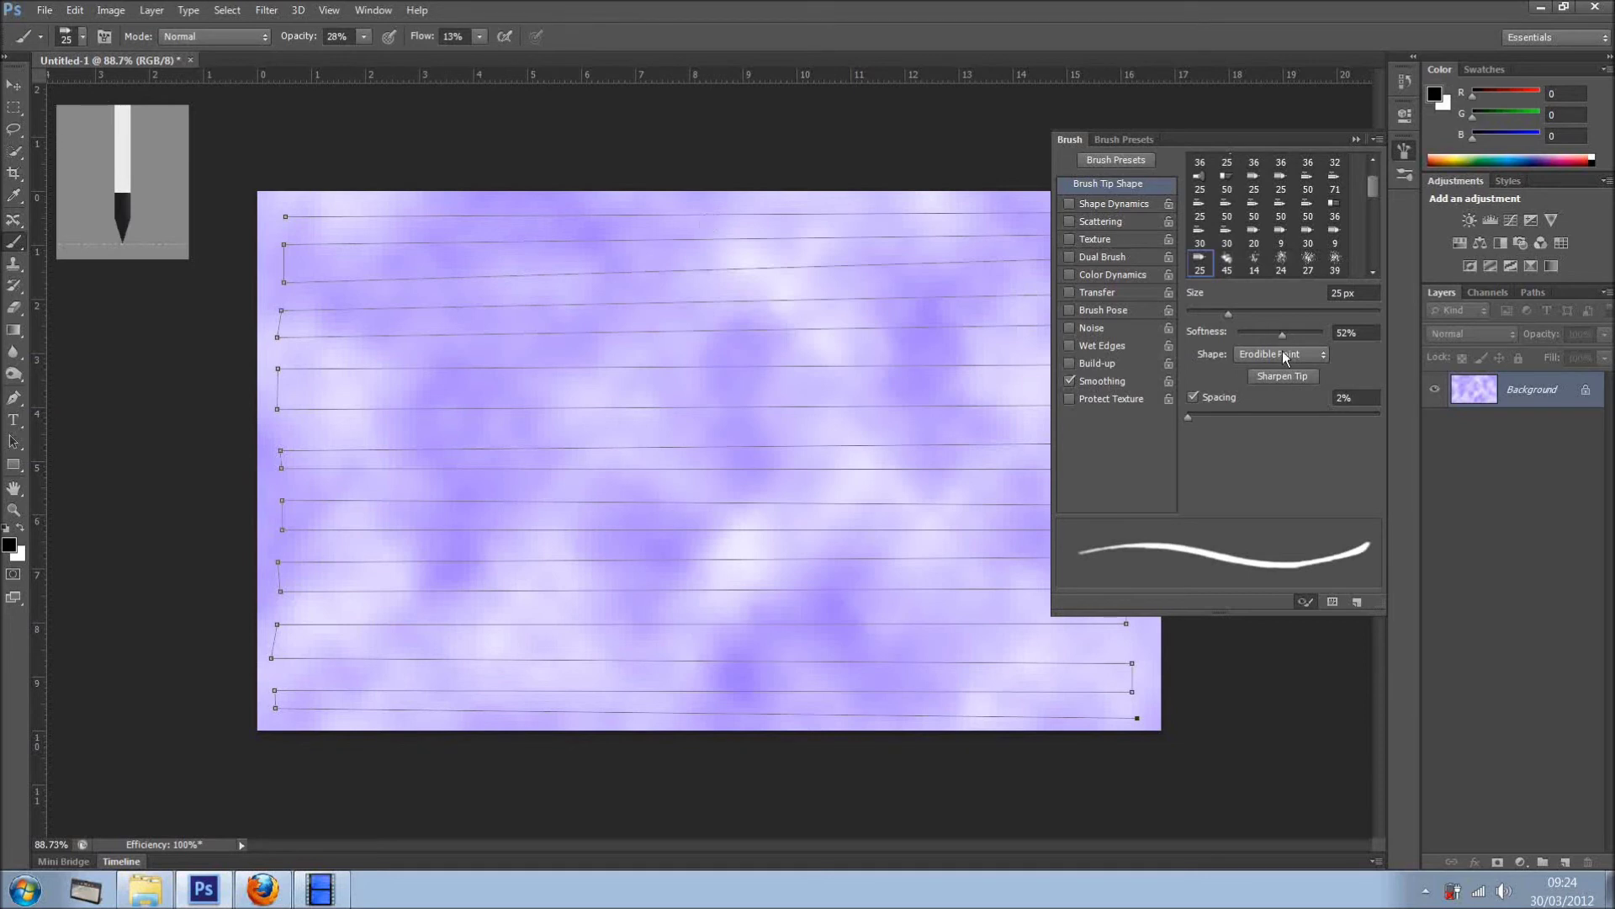
- Paint black test scribbles with the sharpened erodible brush over the middle of the canvas
mouse_move(628, 305)
mouse_down()
mouse_move(568, 418)
mouse_move(599, 432)
mouse_up()
mouse_move(741, 482)
mouse_down()
mouse_move(682, 514)
mouse_move(703, 363)
mouse_move(568, 394)
mouse_move(636, 523)
mouse_up()
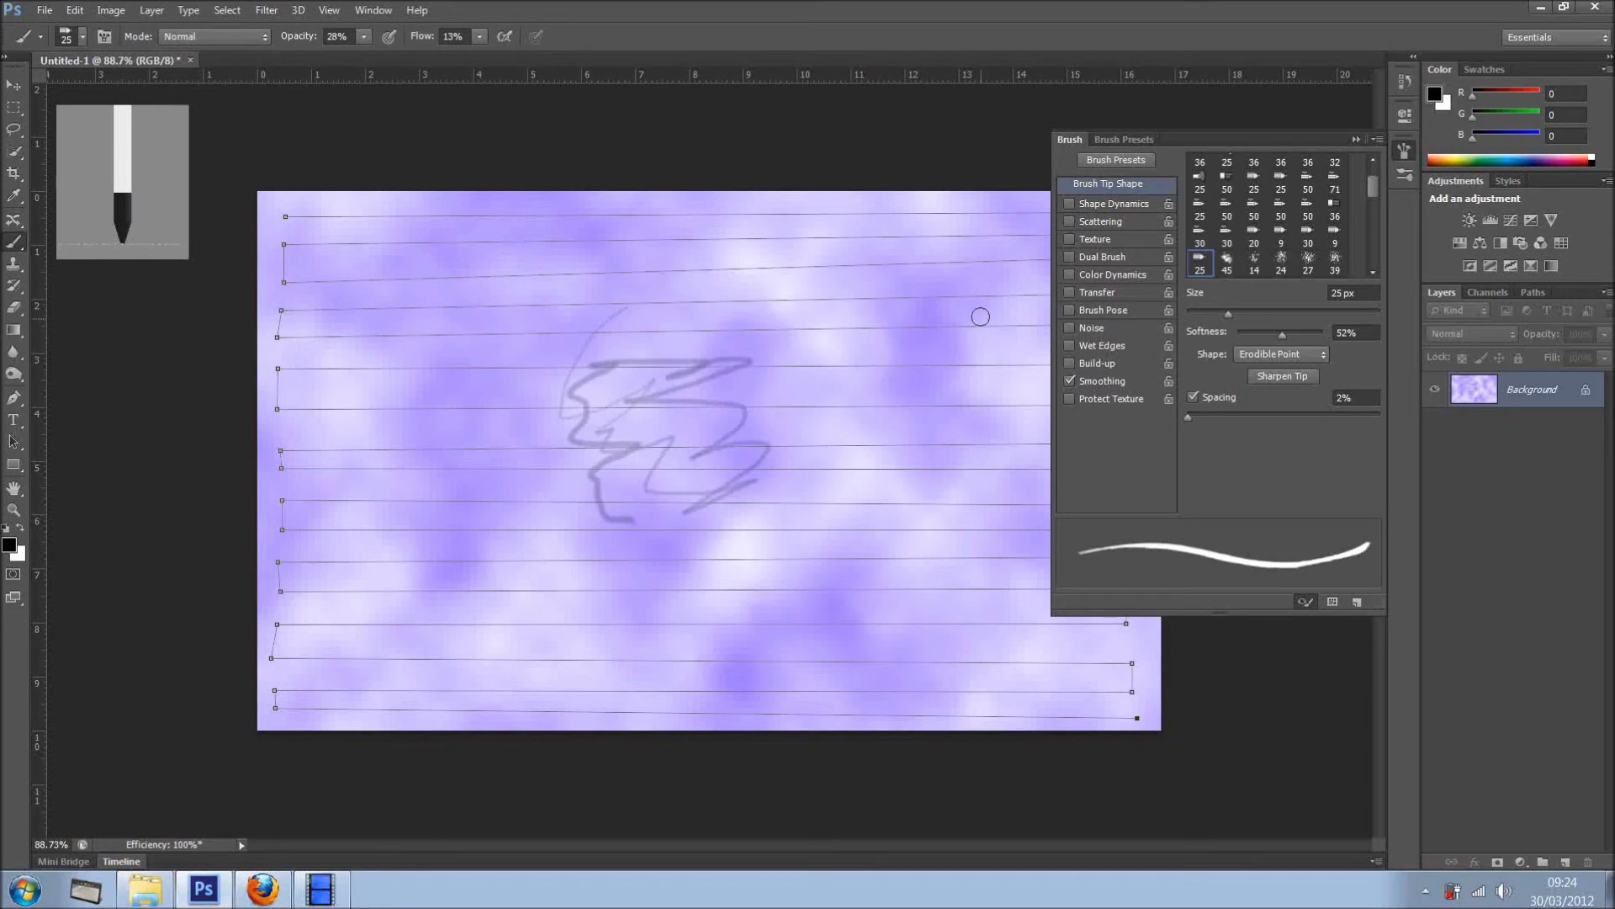
- Undo the black test scribbles, then keep the Erodible Point shape and resharpen the brush tip
key(ctrl+z)
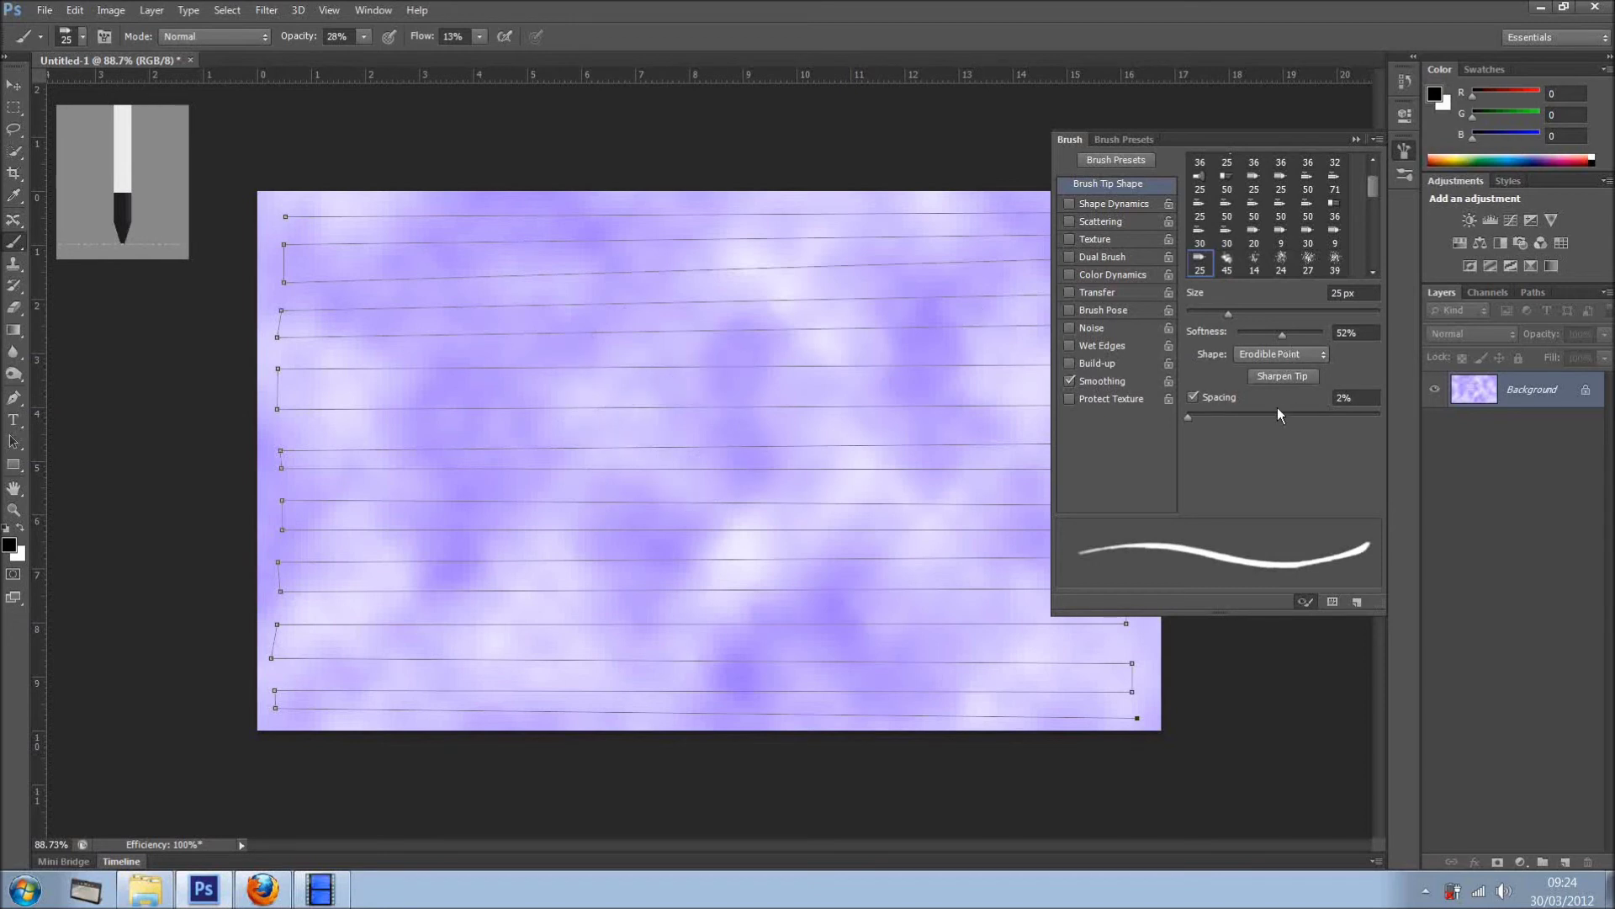
click(1275, 351)
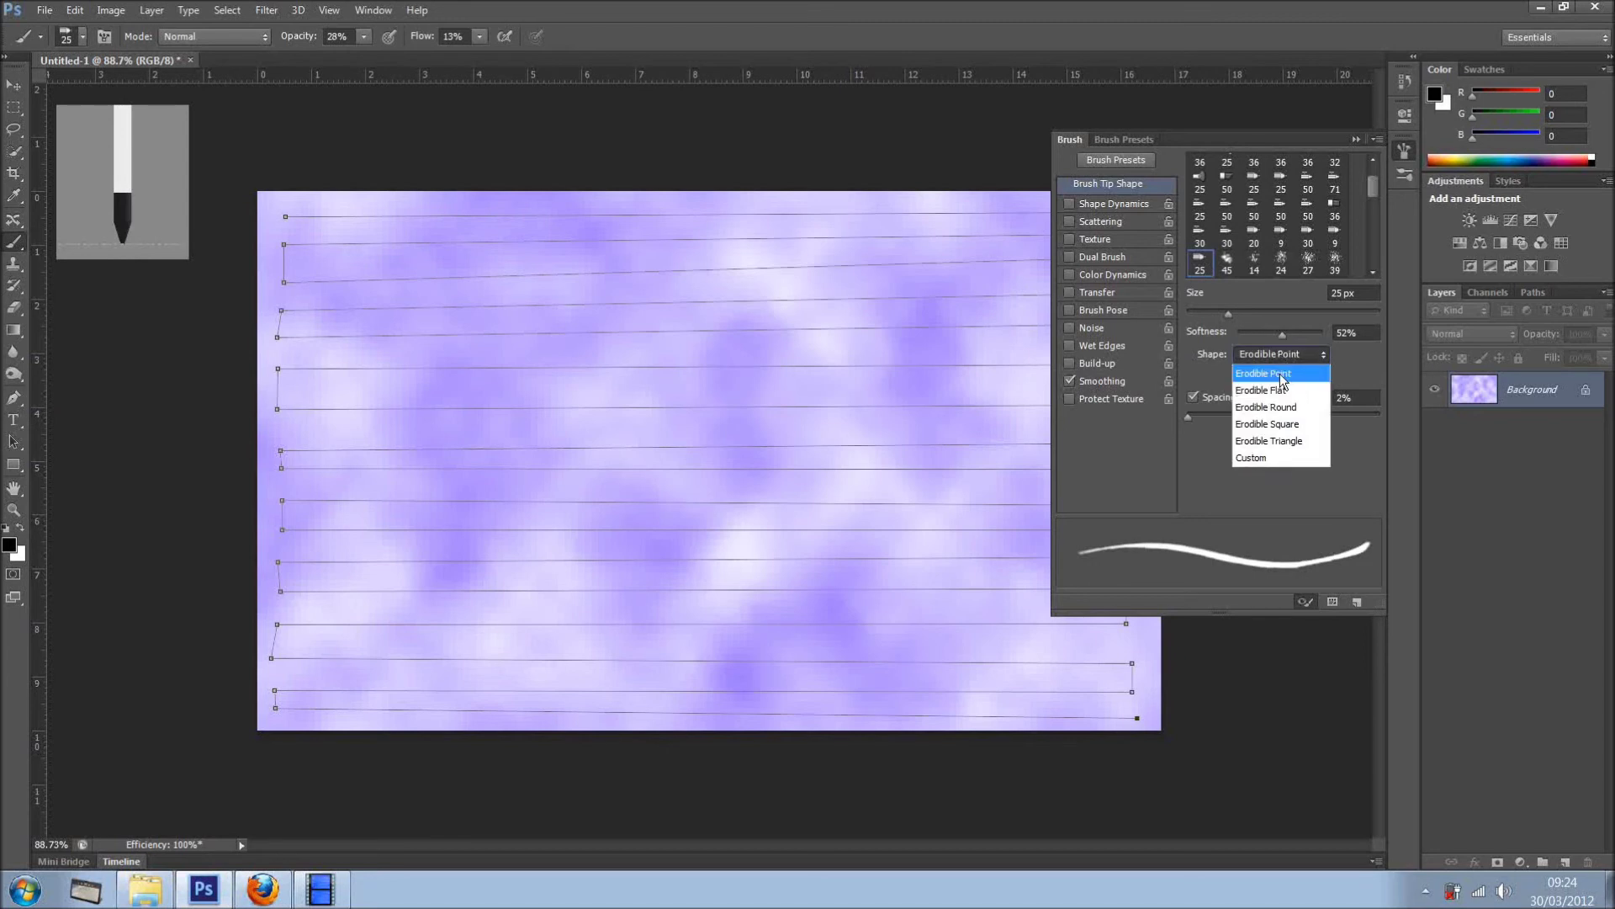
click(1289, 386)
click(1286, 377)
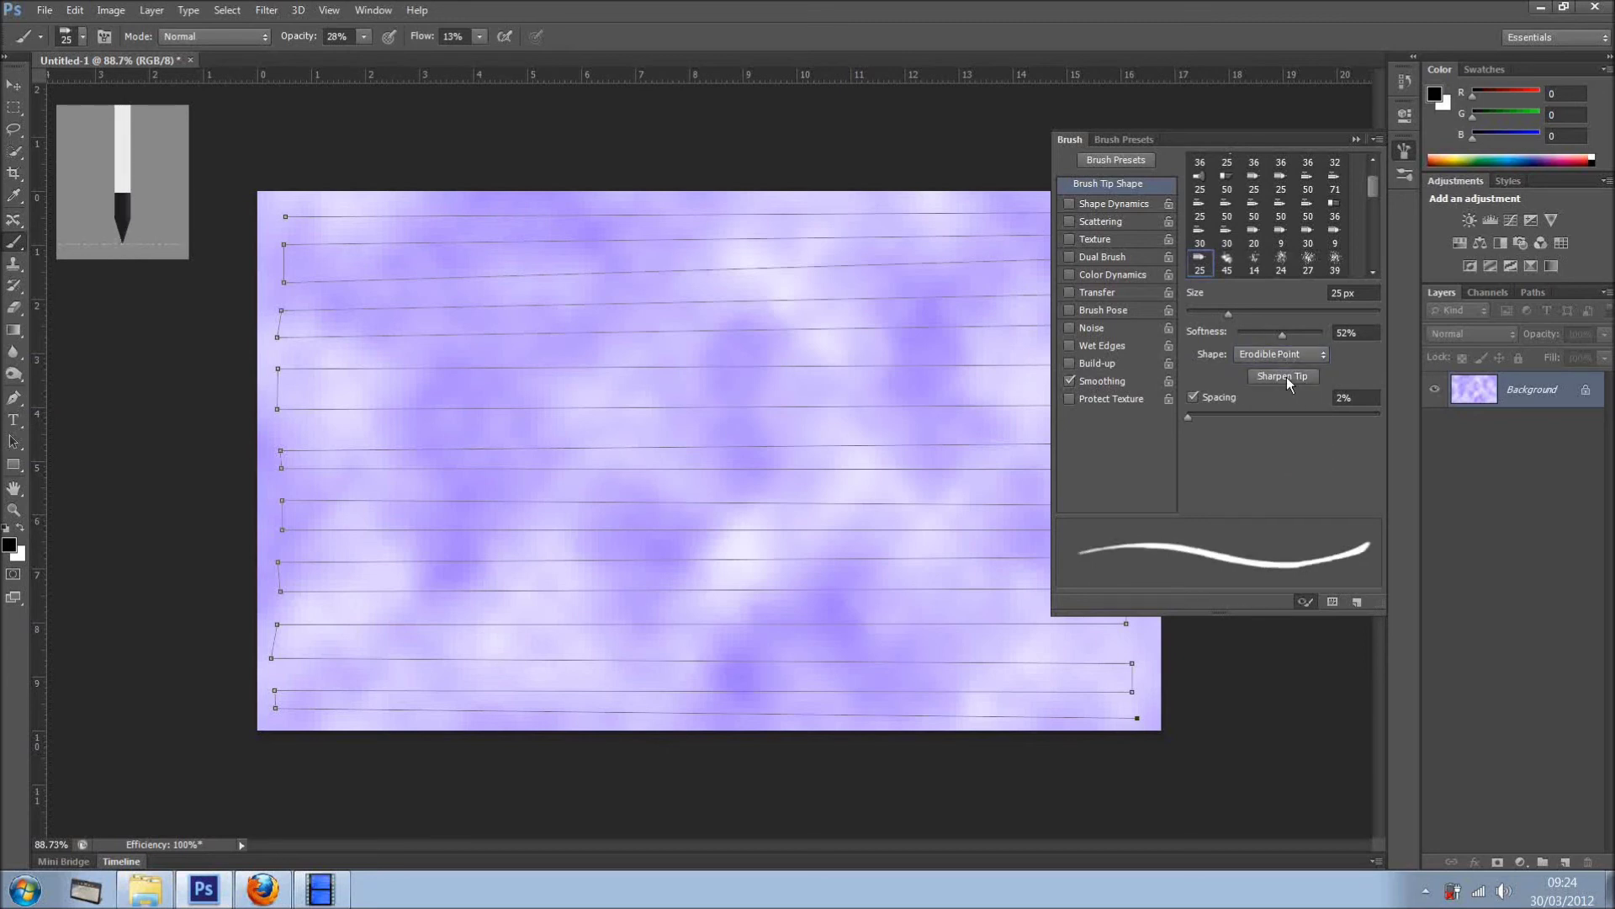
click(1355, 140)
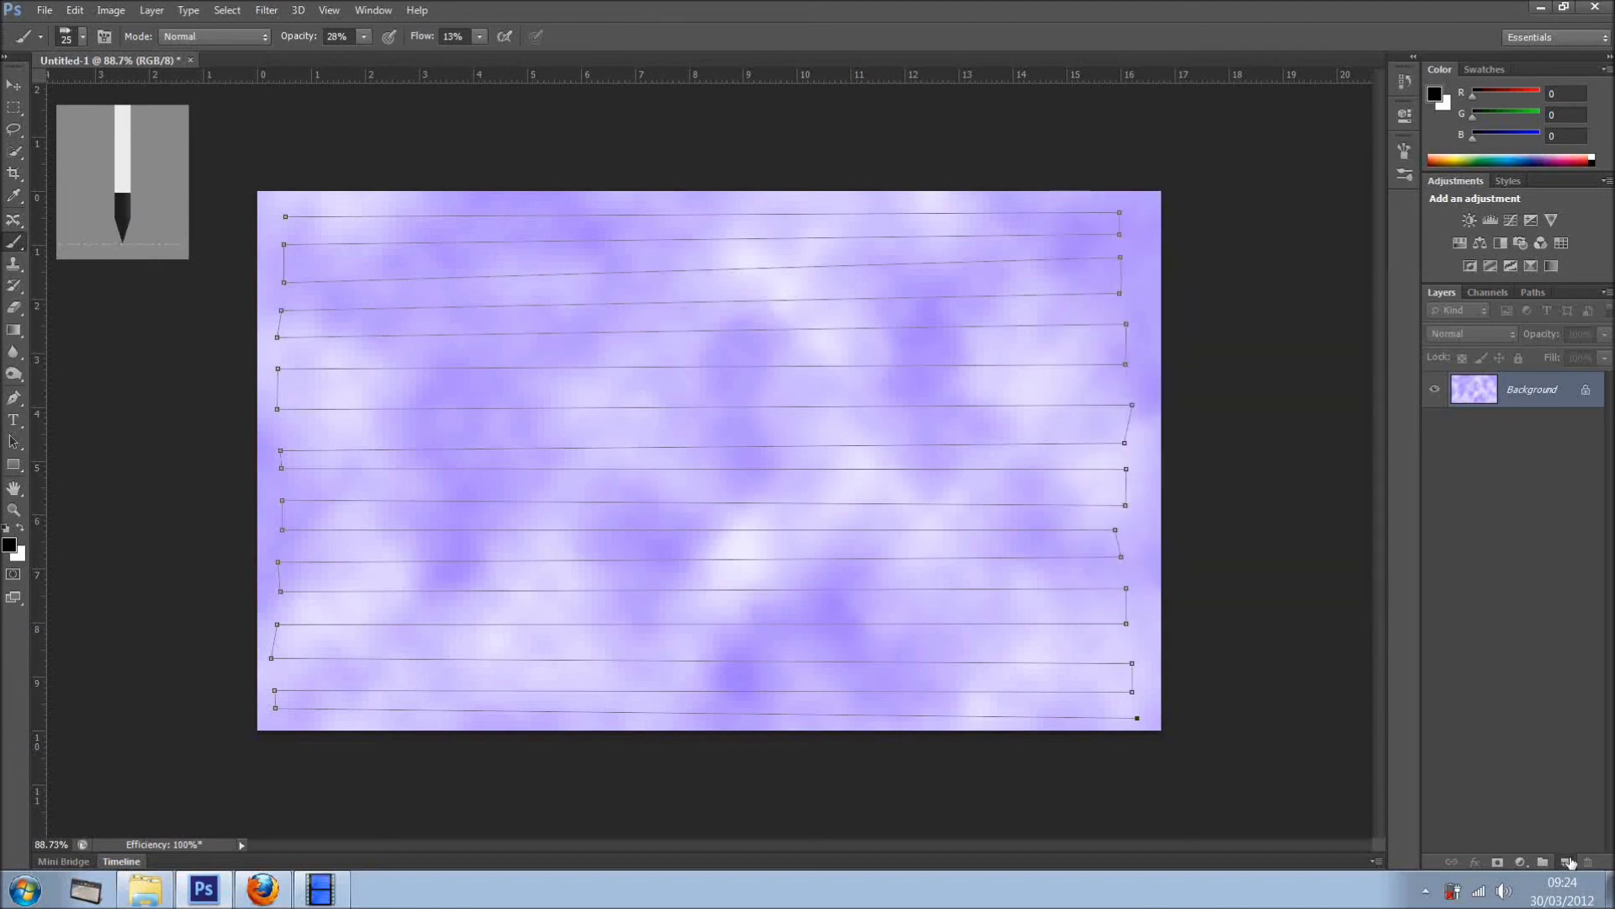
- Add a new layer and stroke the zigzag work path on it with the Brush, leaving Simulate Pressure off
click(1566, 862)
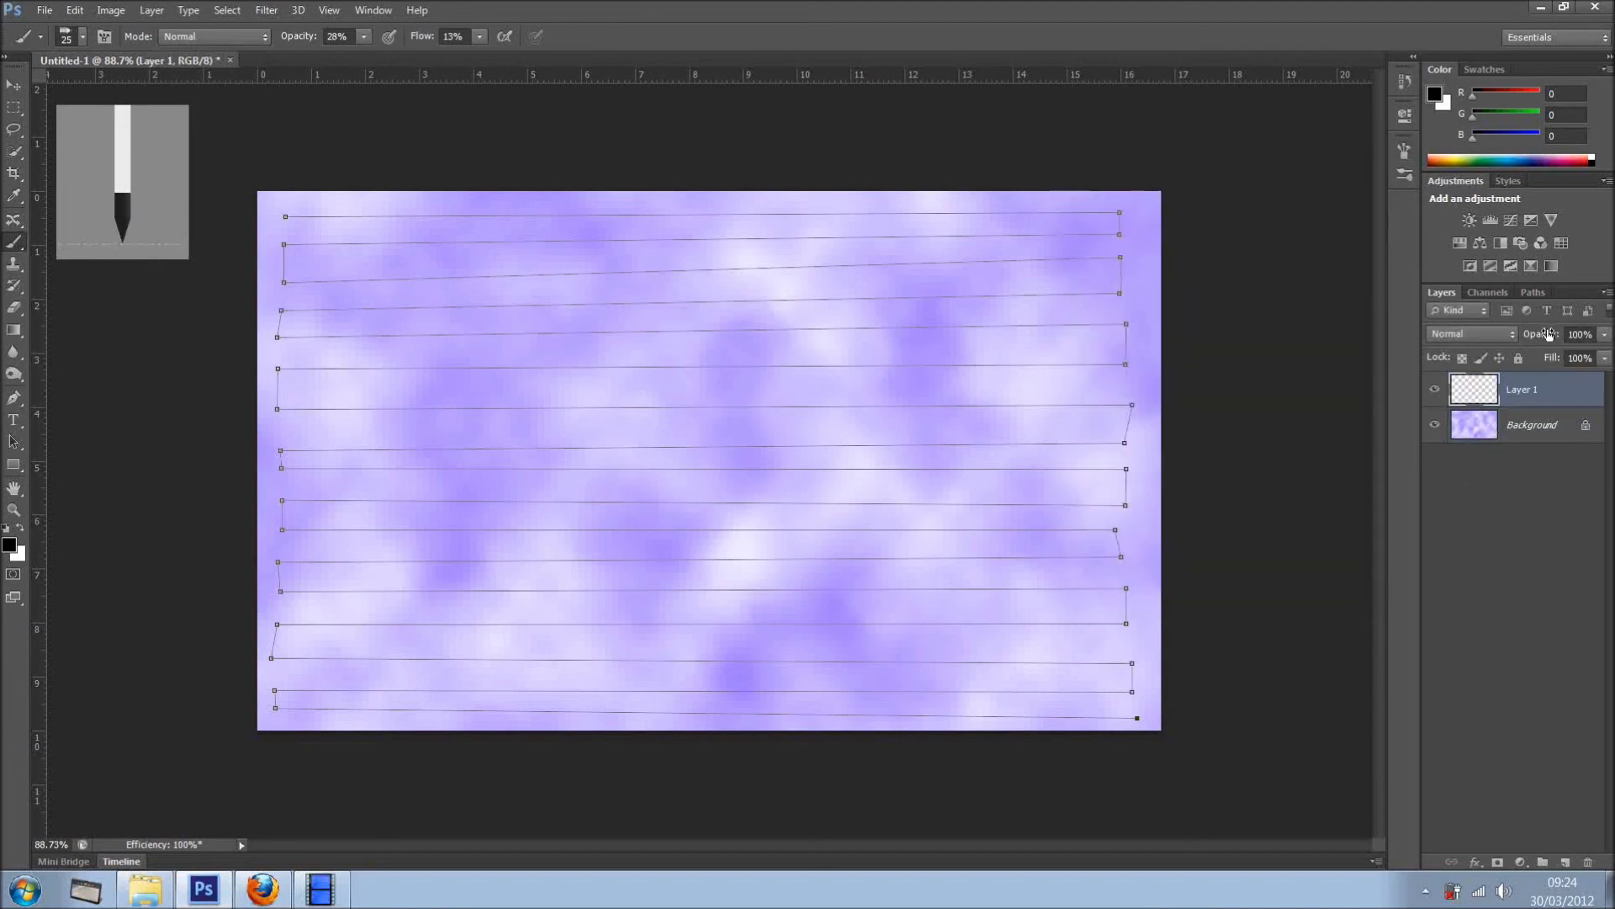
click(1527, 292)
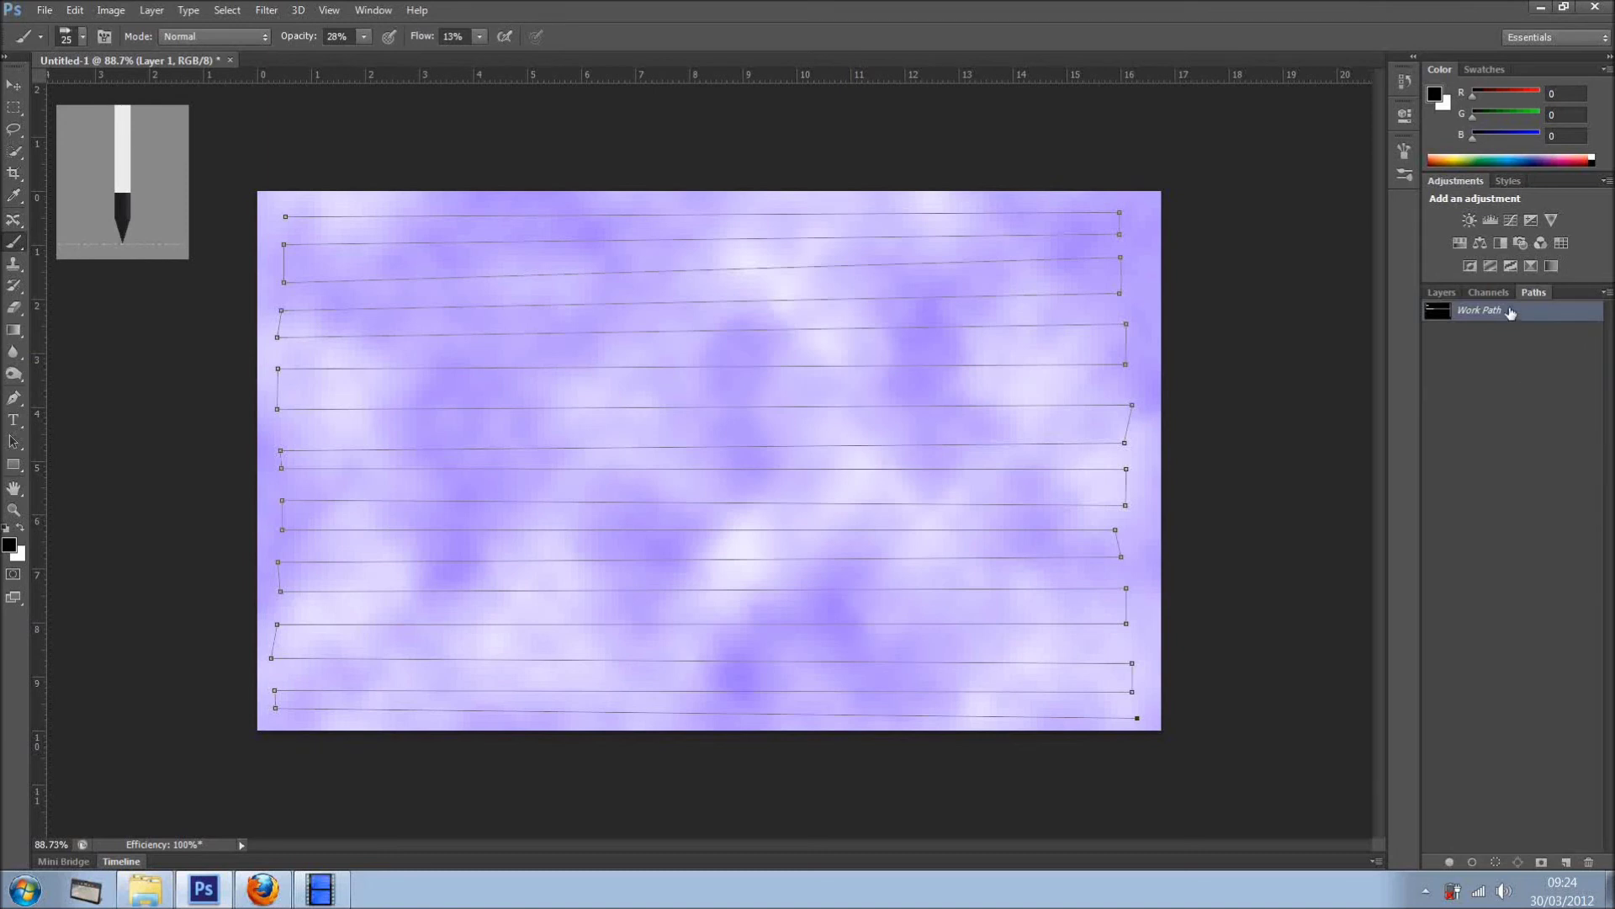
right_click(1539, 316)
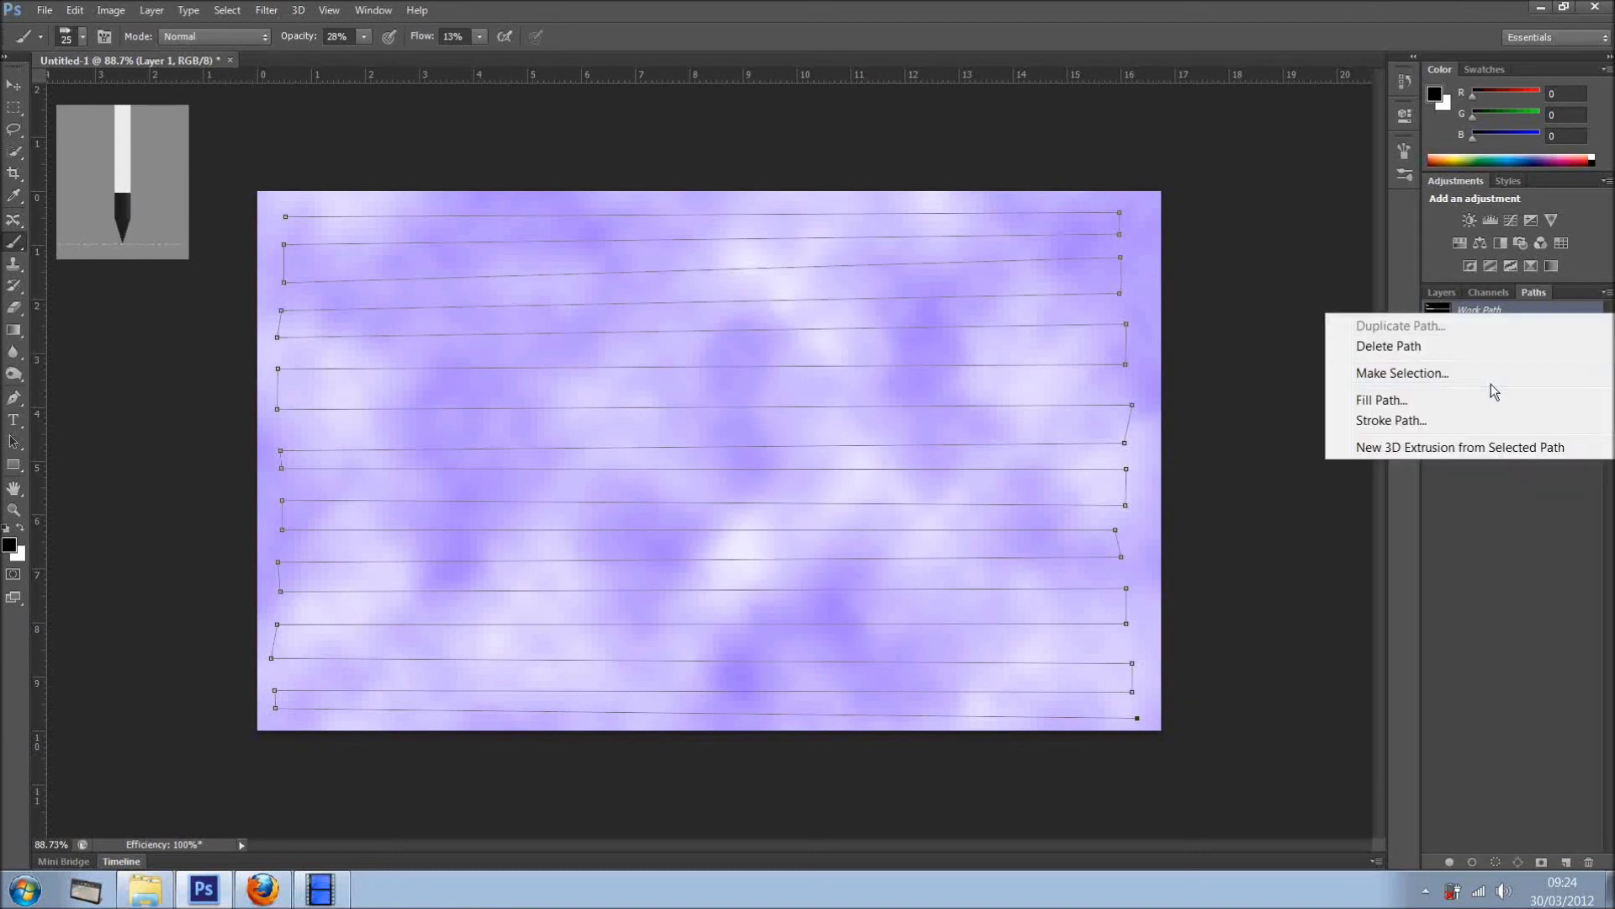
click(1446, 419)
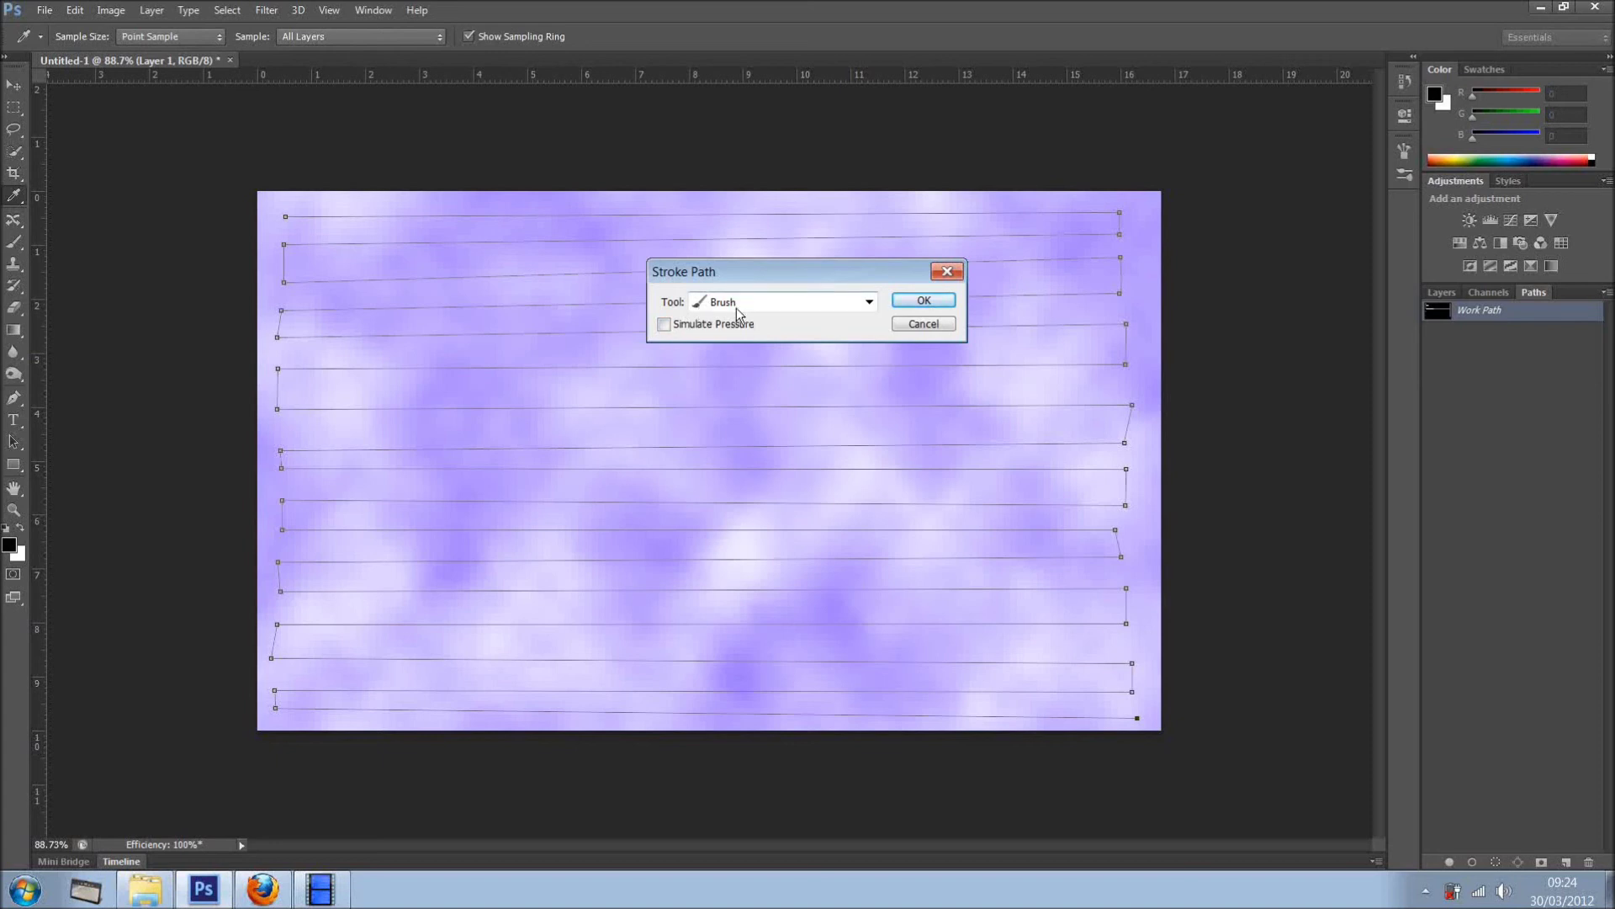
click(924, 302)
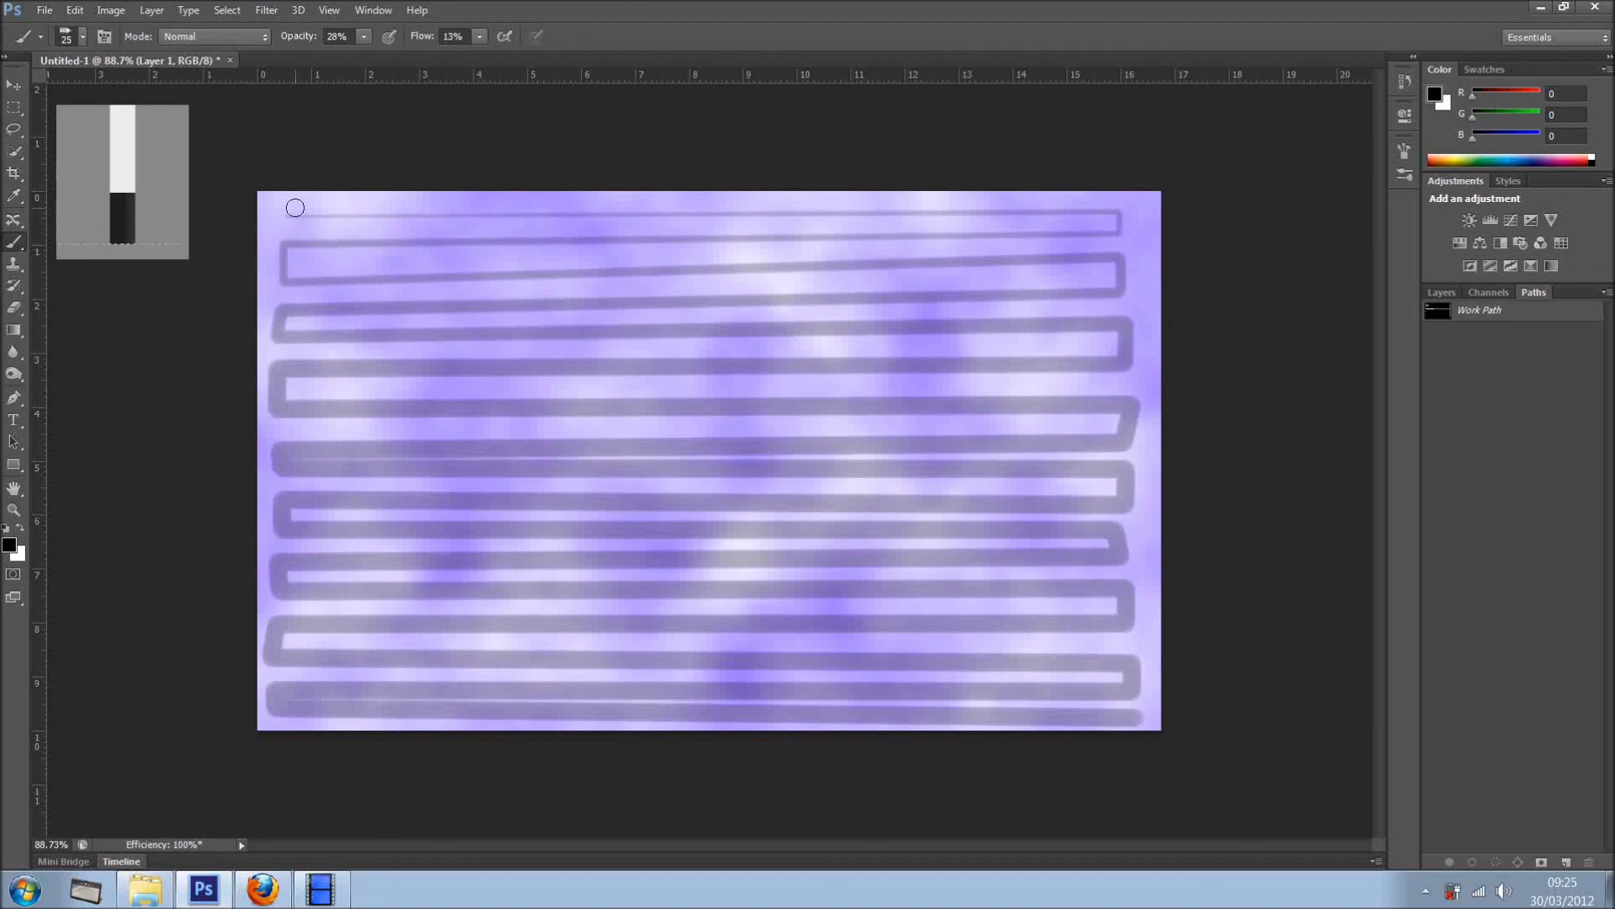
- Activate the Move tool and examine the stroke's thickness along the zigzag from its start to its end
scroll(328, 217, up, 3)
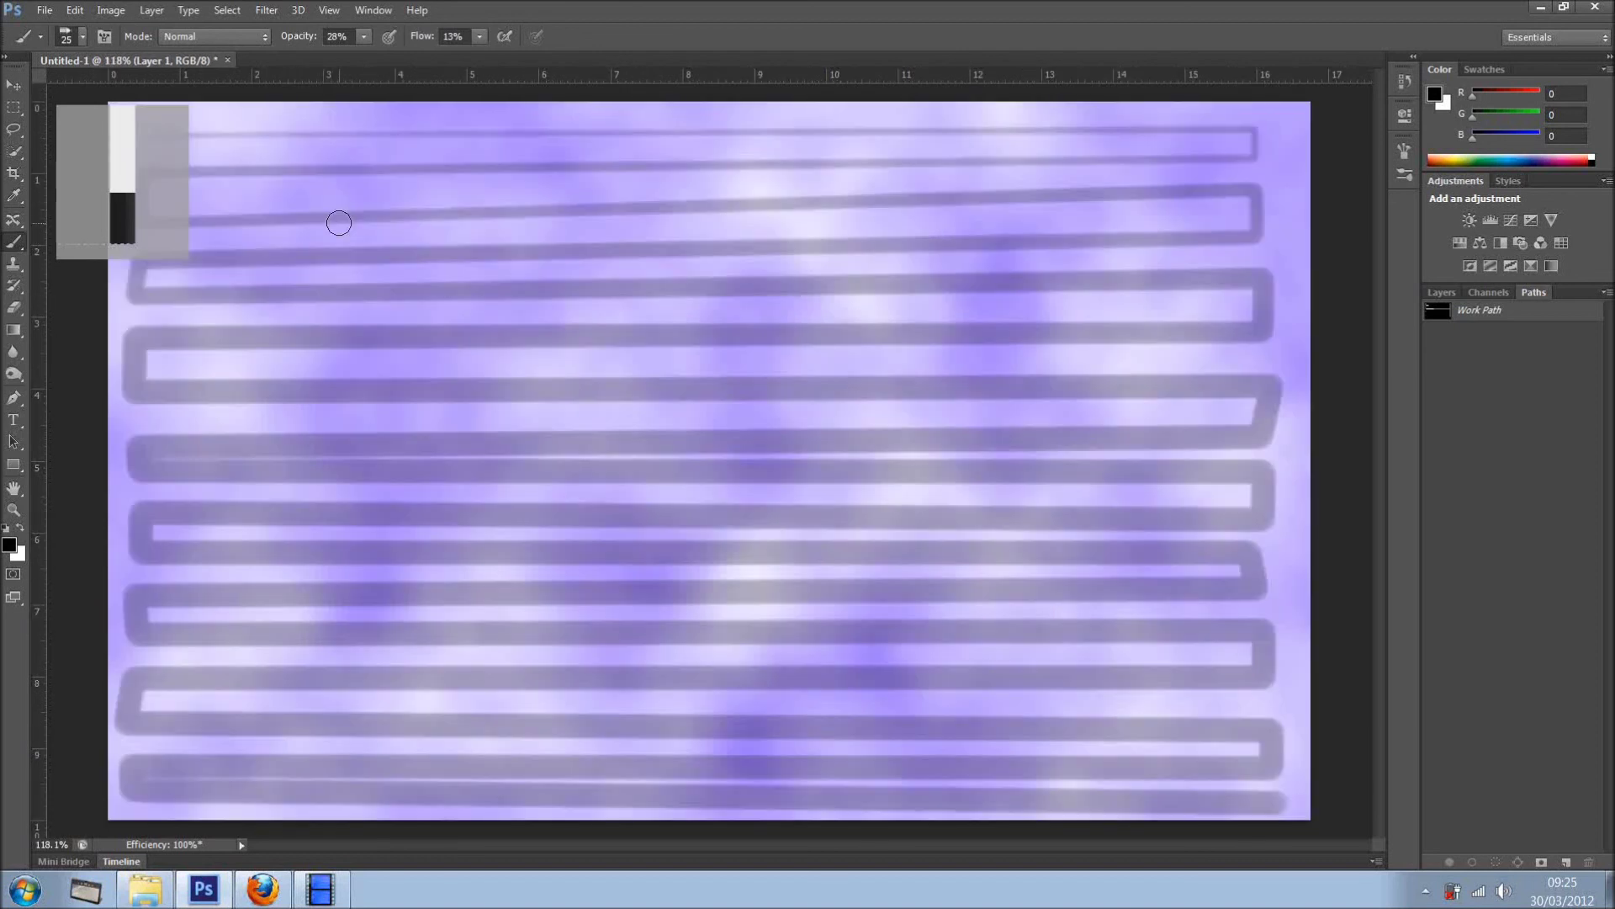
scroll(328, 216, down, 2)
click(19, 83)
scroll(314, 249, up, 2)
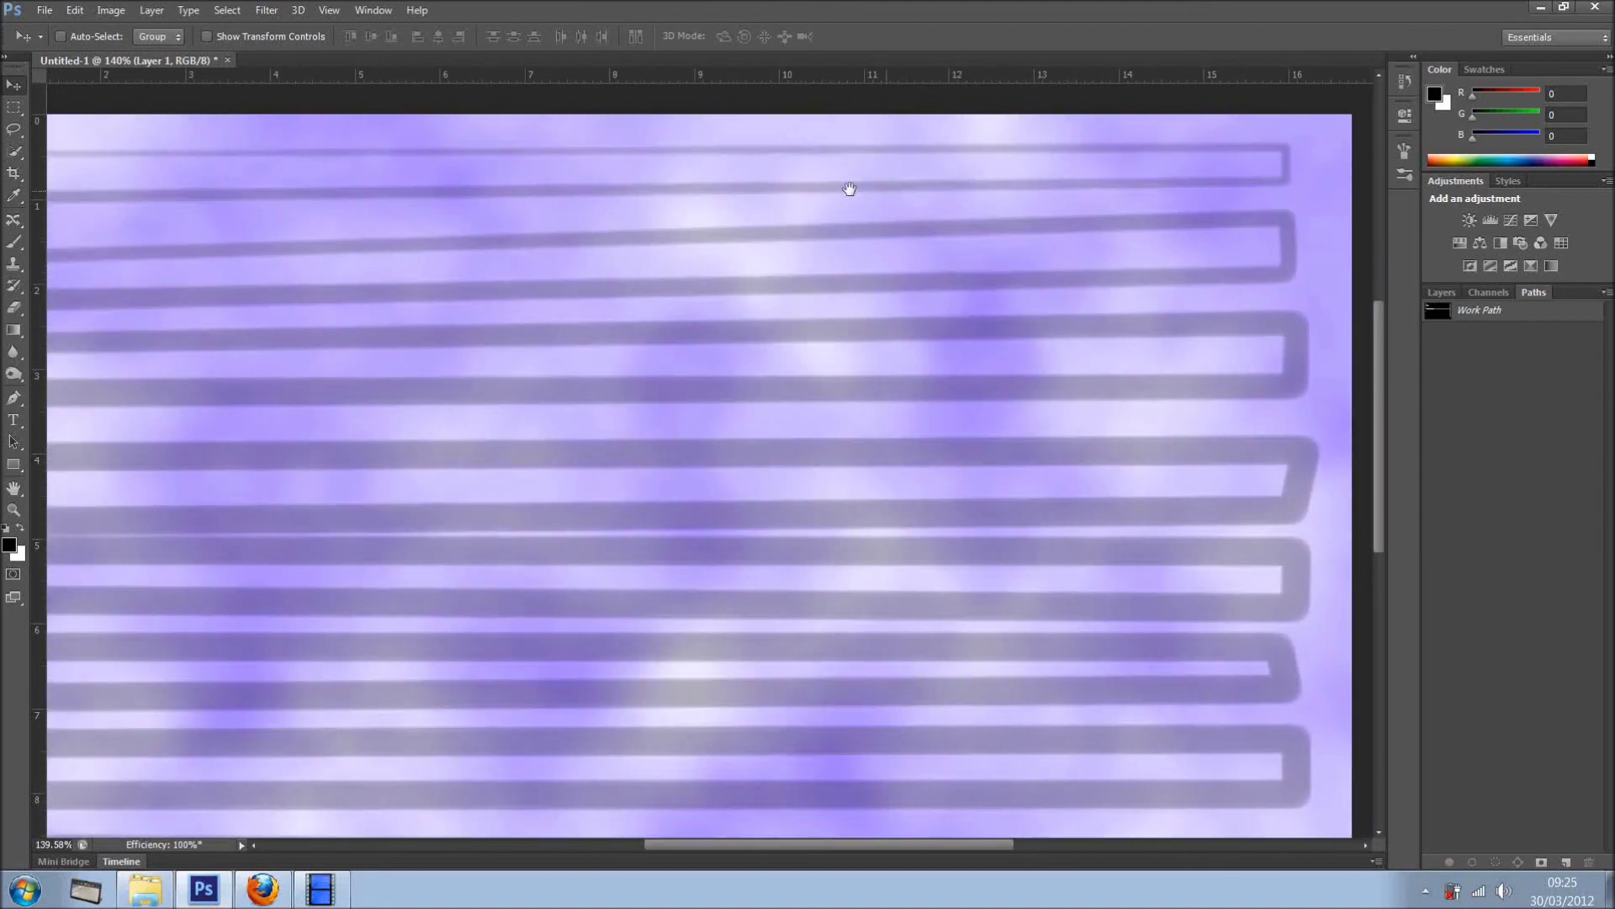
drag(623, 224, 748, 221)
scroll(748, 220, down, 5)
scroll(740, 386, right, 3)
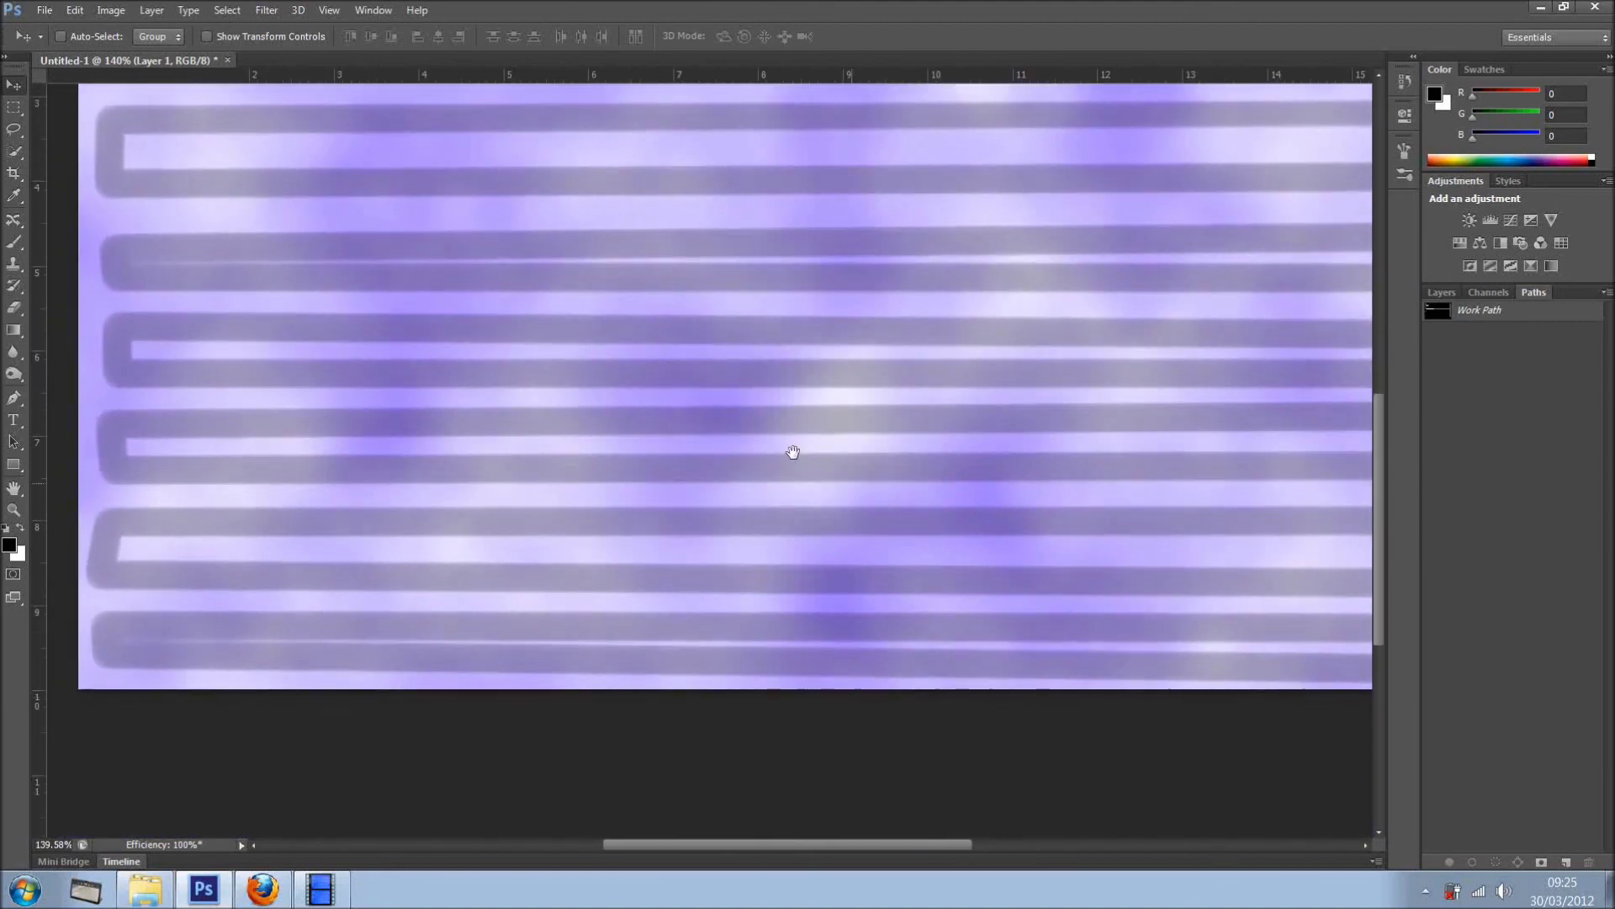
drag(793, 451, 685, 418)
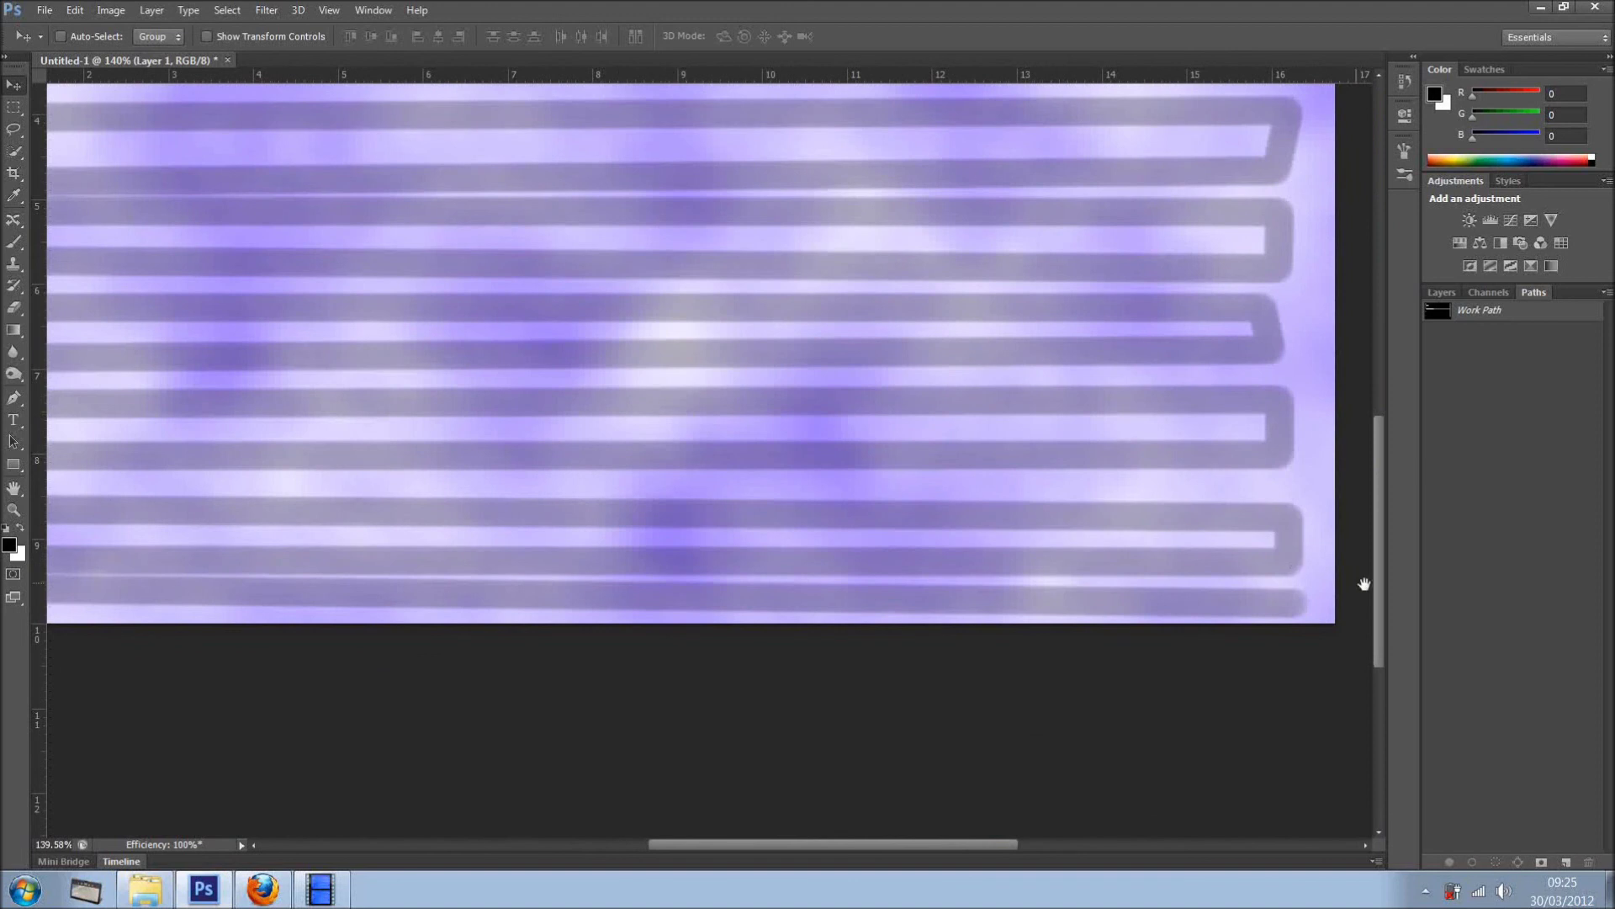
scroll(783, 364, up, 4)
scroll(783, 364, left, 6)
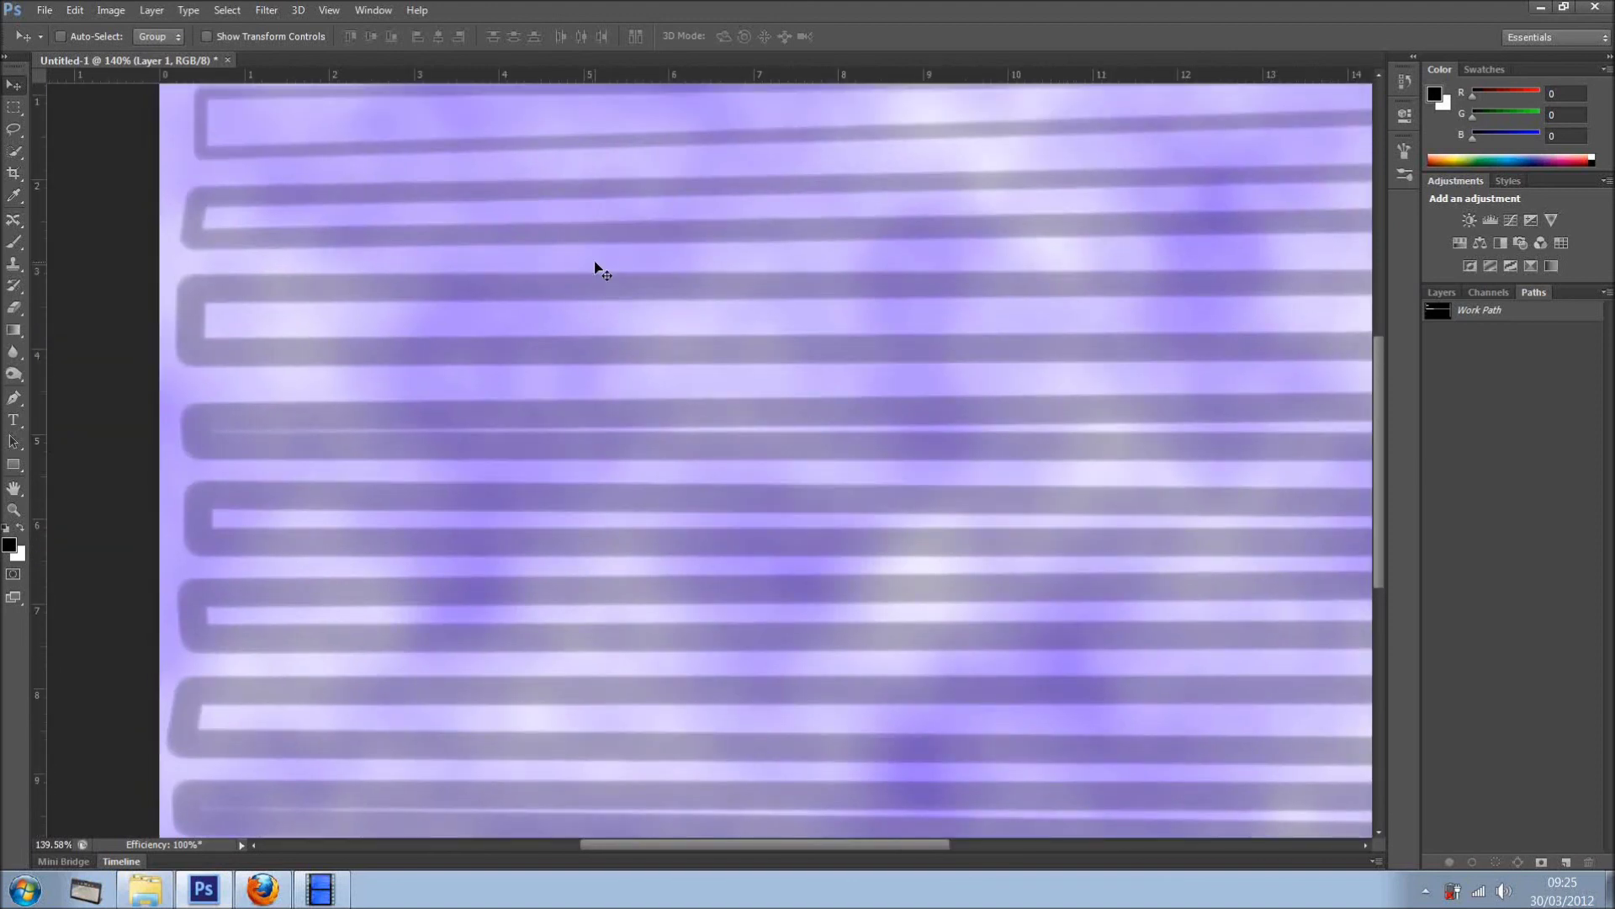
scroll(691, 368, down, 3)
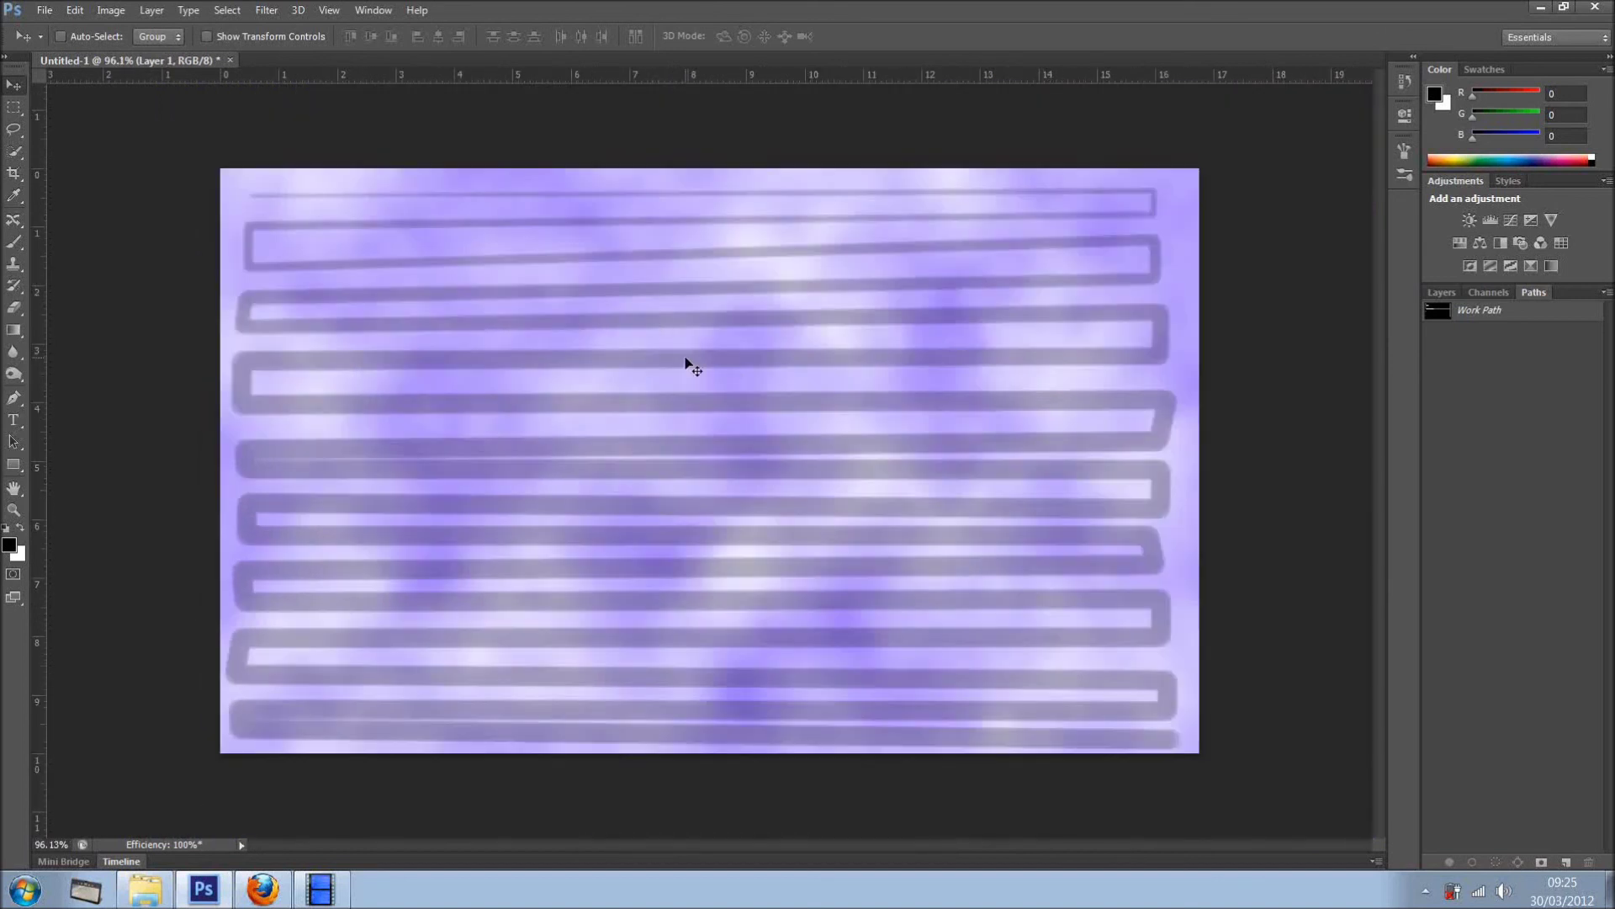